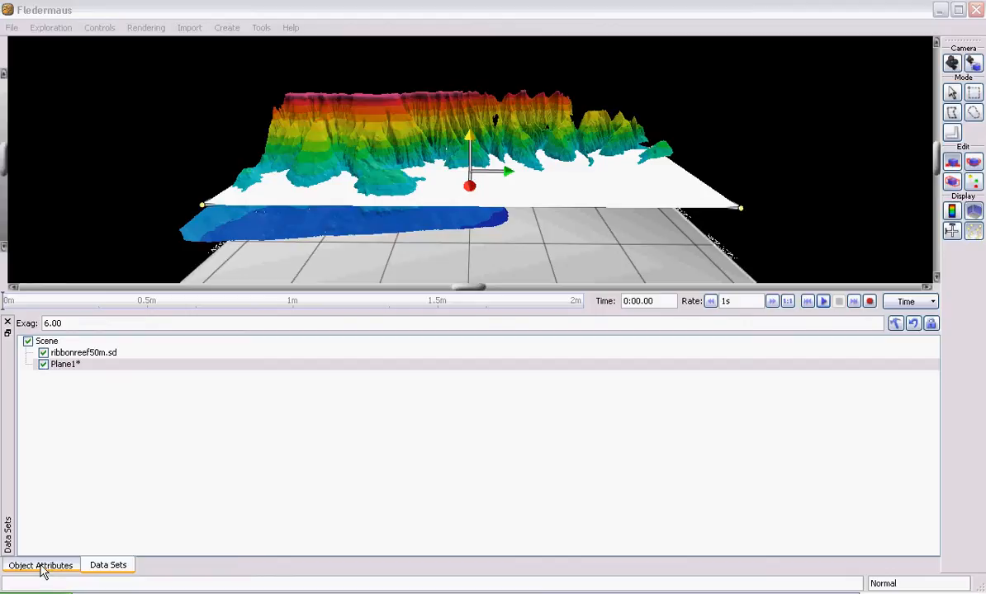
- Record a camera flight while exploring around the reef terrain and plane, stop the recording, and play it back from the start
left_click(41, 568)
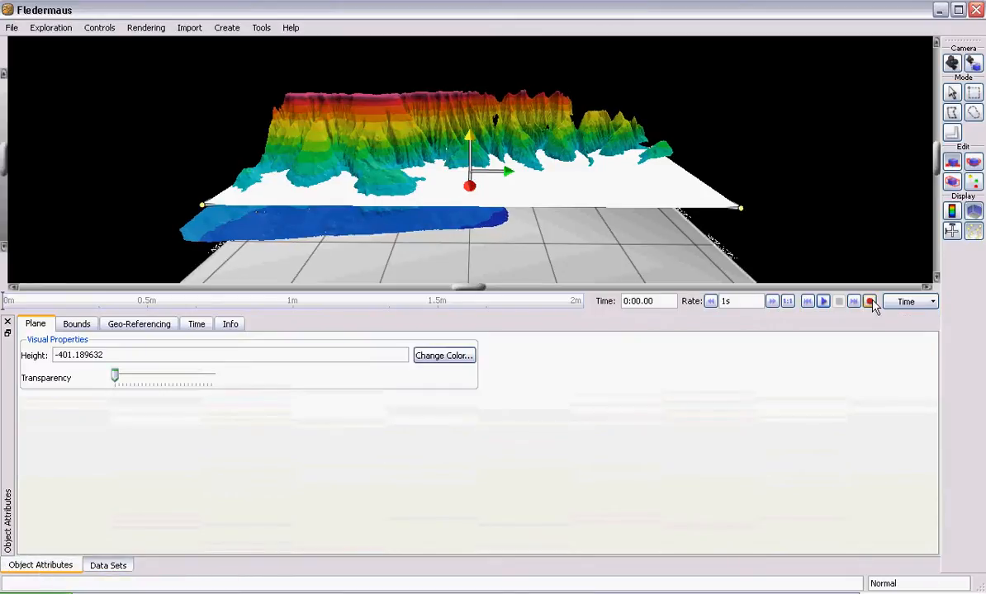
left_click(869, 301)
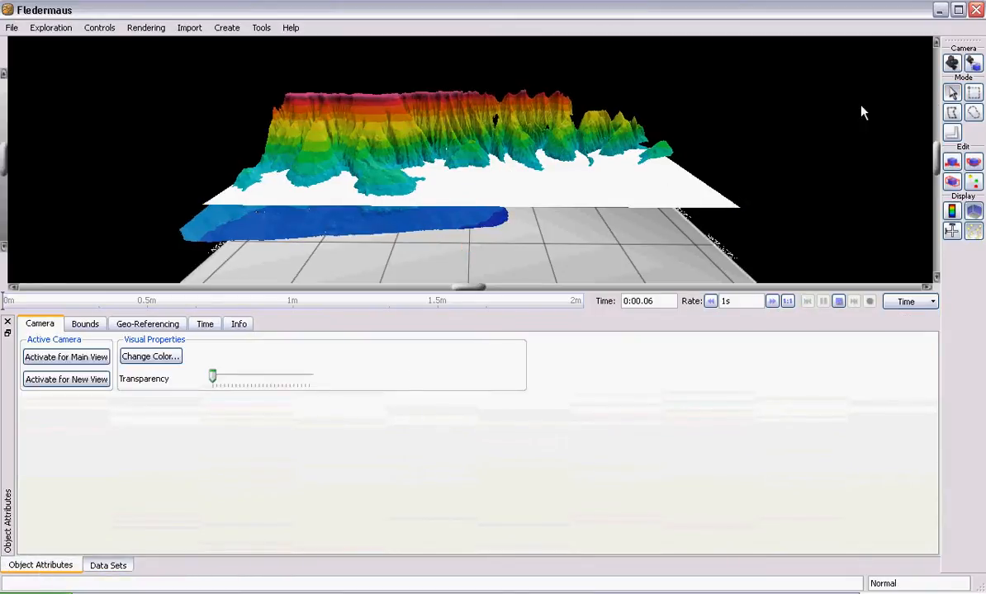
left_click_drag(594, 227, 464, 225)
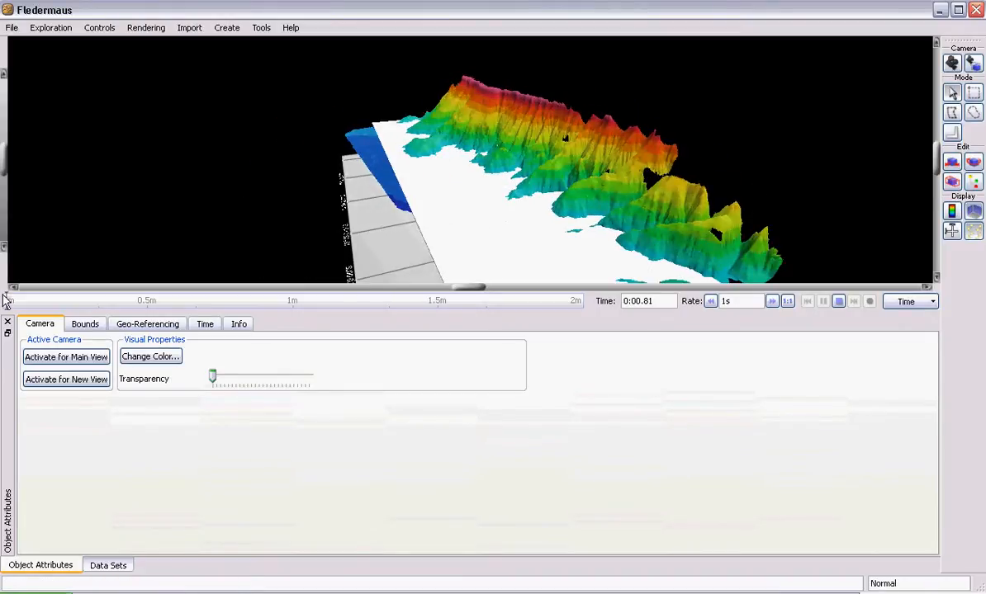
left_click_drag(400, 216, 591, 277)
left_click_drag(520, 218, 543, 183)
left_click_drag(629, 178, 760, 298)
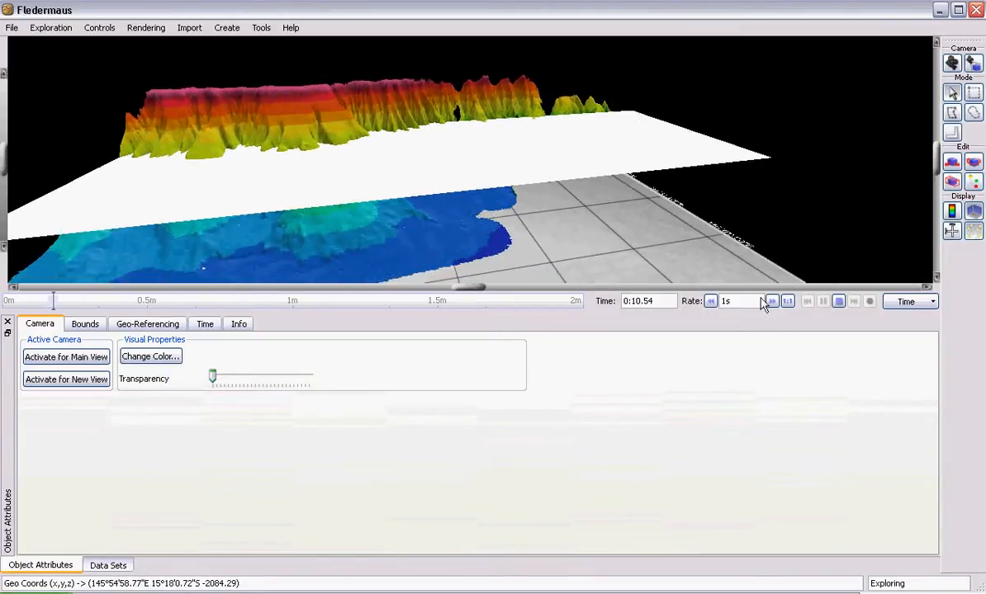
left_click(838, 302)
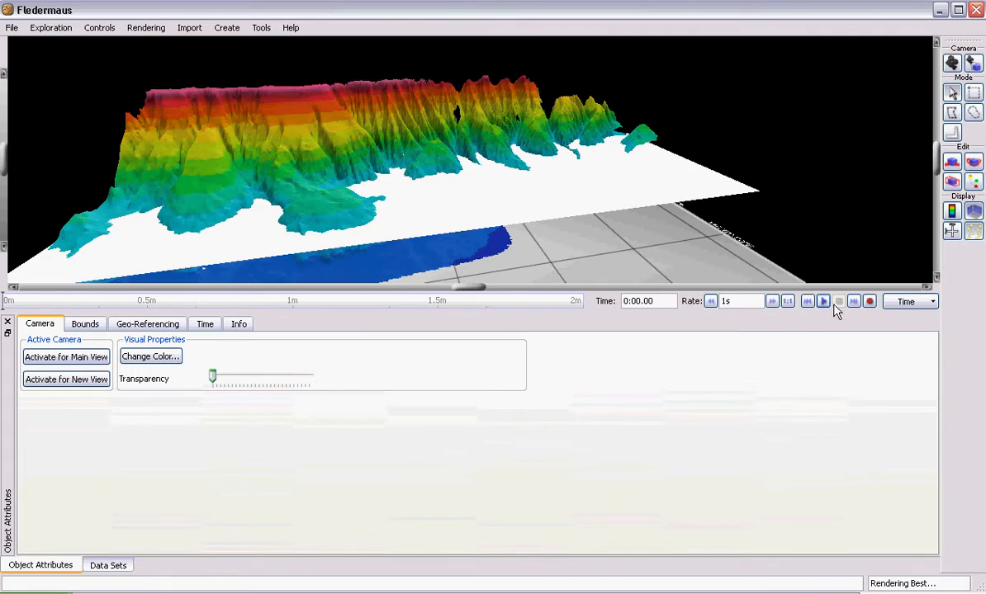
left_click(823, 303)
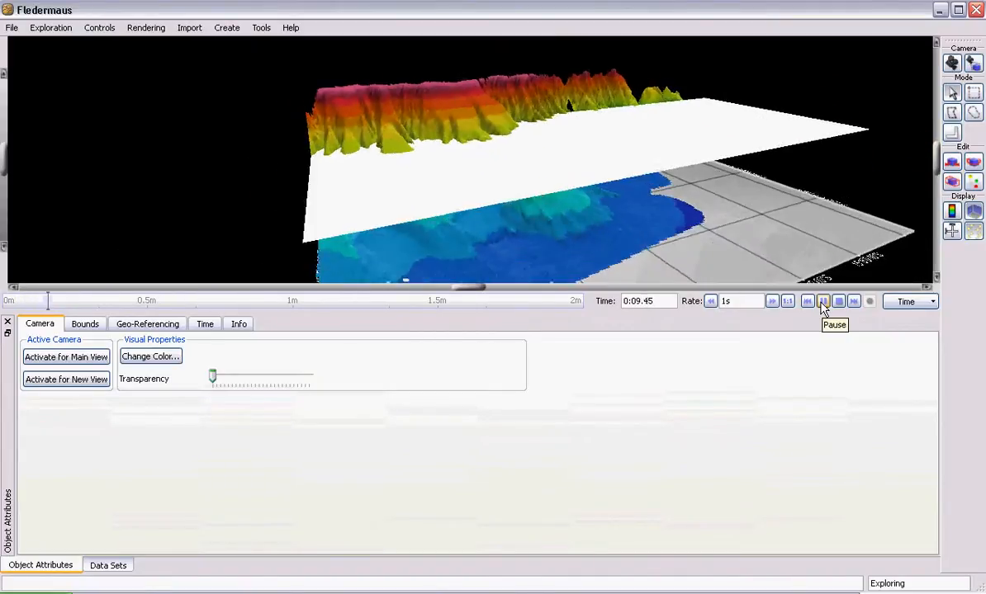
left_click(807, 302)
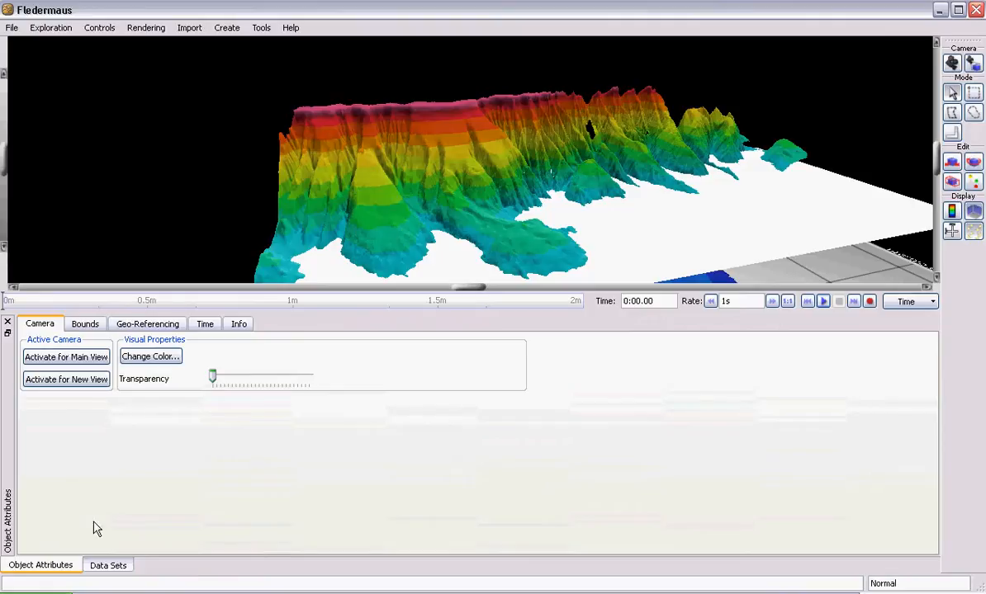
- Remove the recorded Camera1 object from the scene
left_click(110, 566)
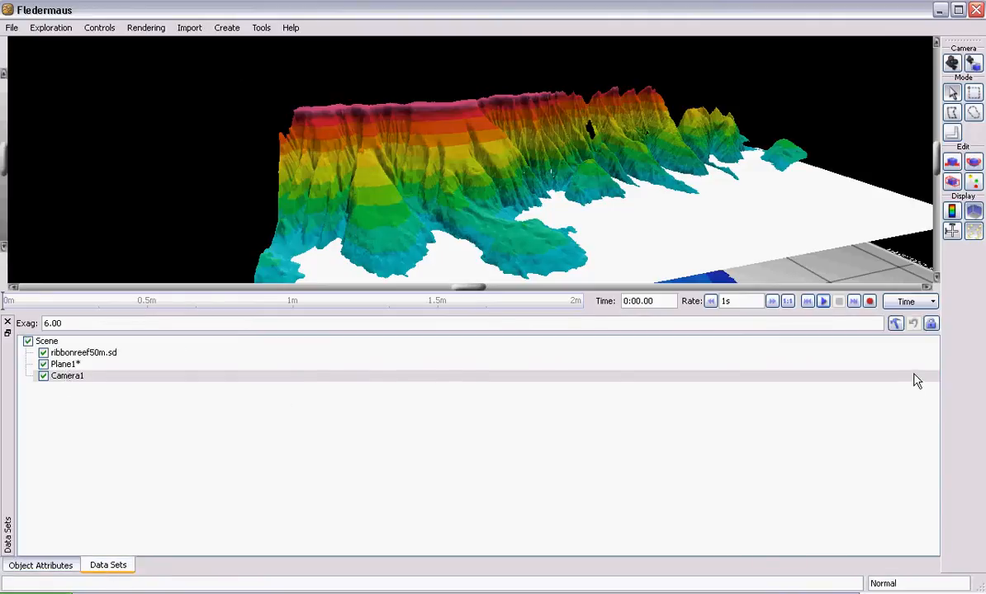
right_click(83, 381)
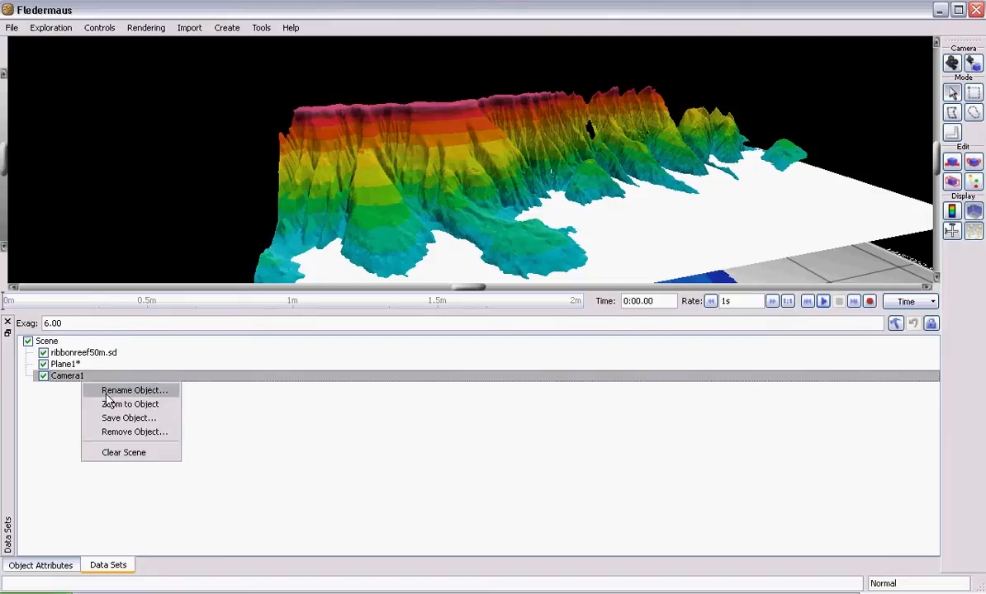
left_click(144, 432)
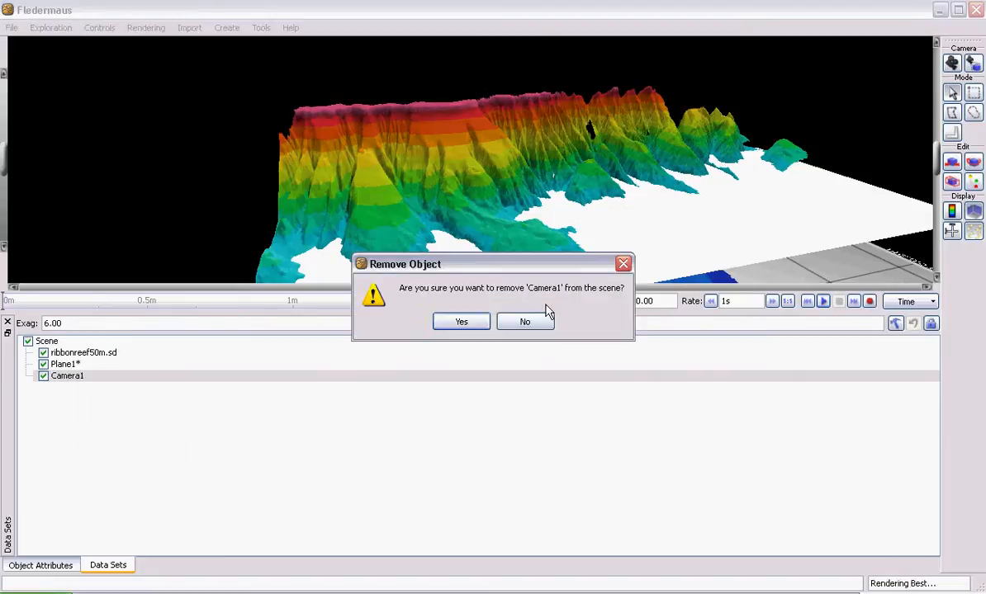
left_click(476, 323)
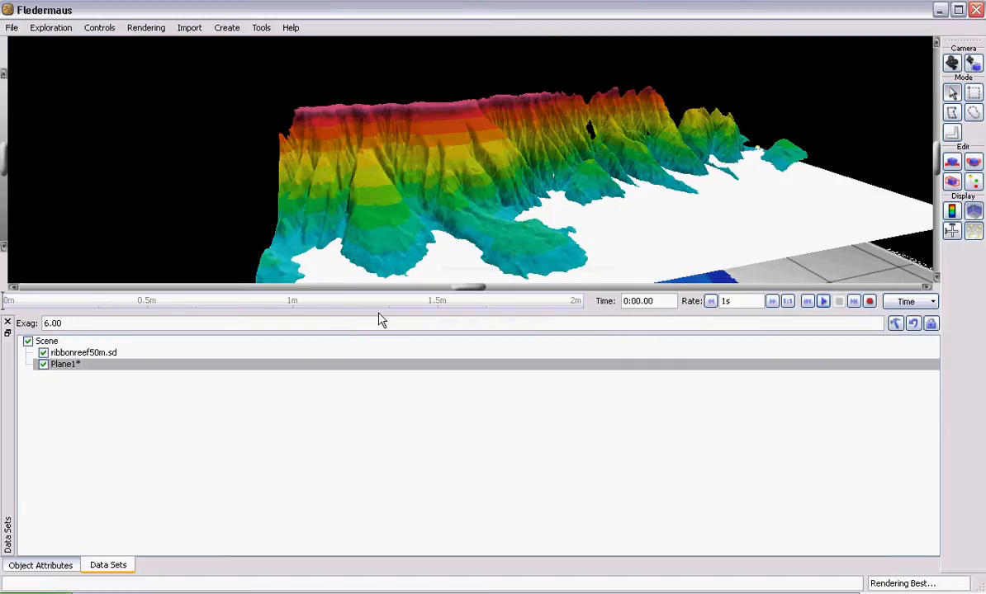
- Add a new camera object to the scene and display its attributes
left_click(227, 28)
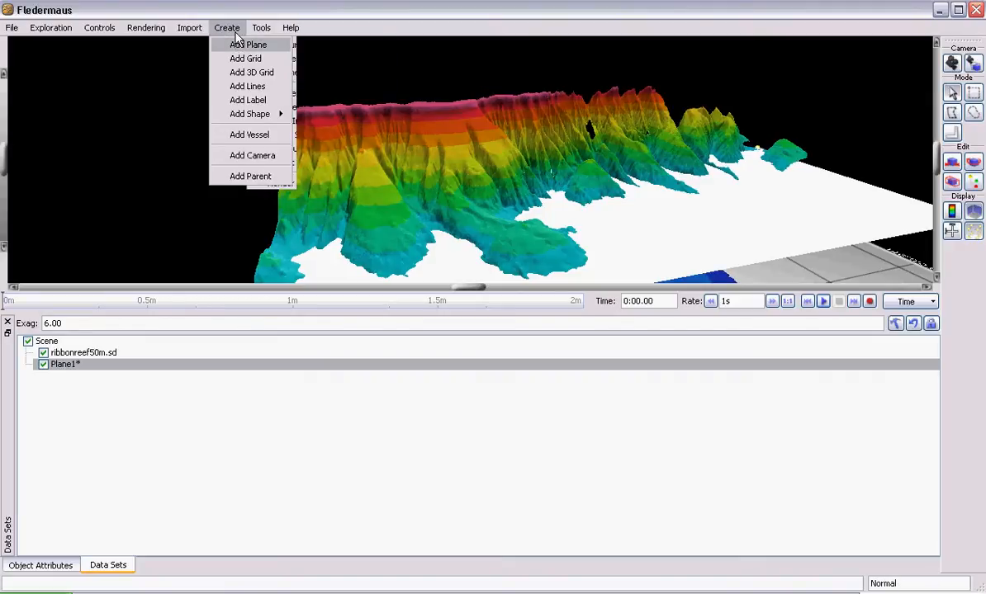
left_click(252, 155)
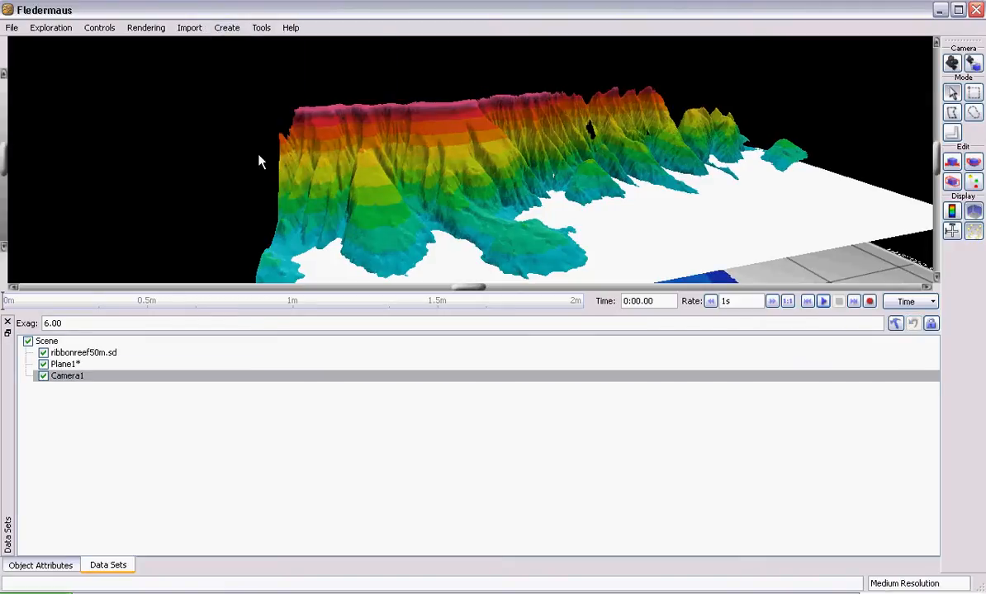
left_click(72, 380)
left_click(41, 566)
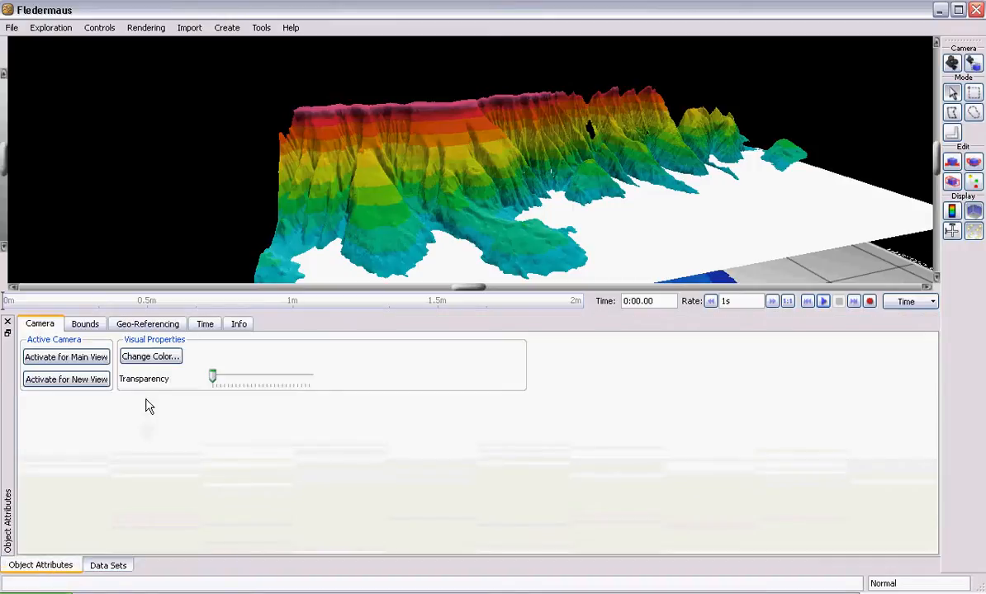
left_click(101, 570)
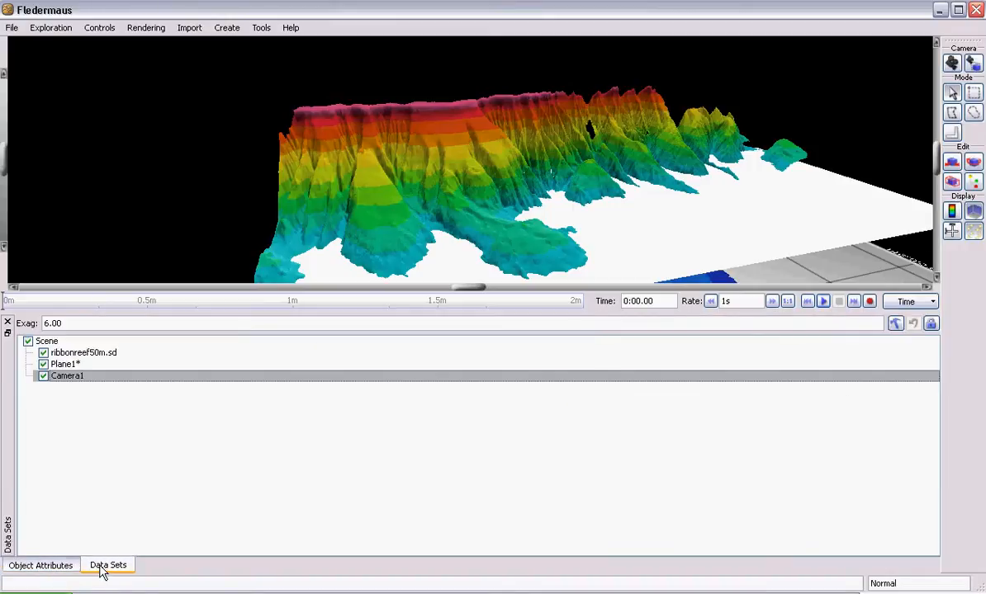
left_click(50, 567)
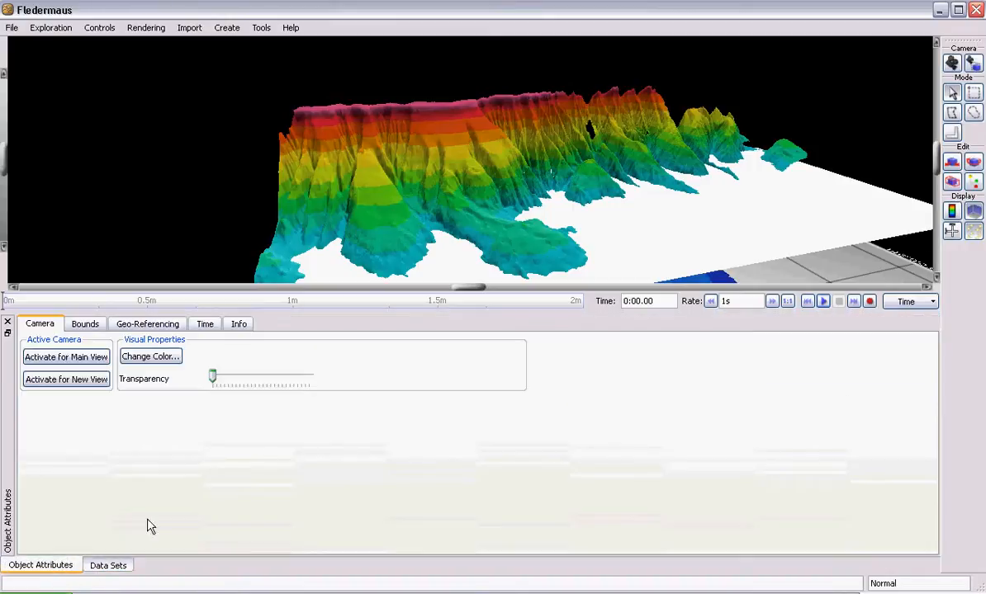
- Add a Visible keyframe for the new camera at time 0:00.00
left_click(205, 326)
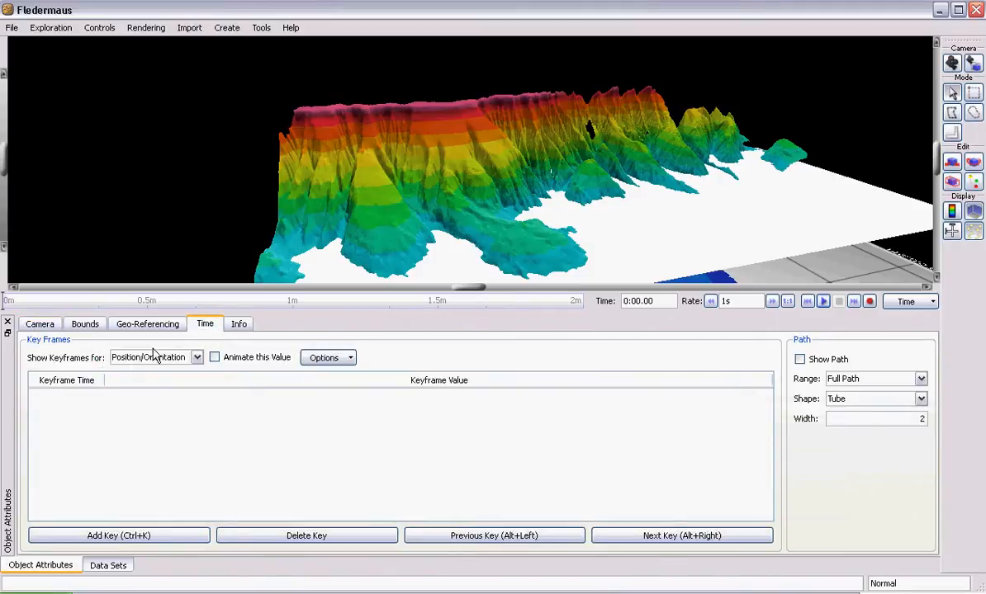
left_click(198, 358)
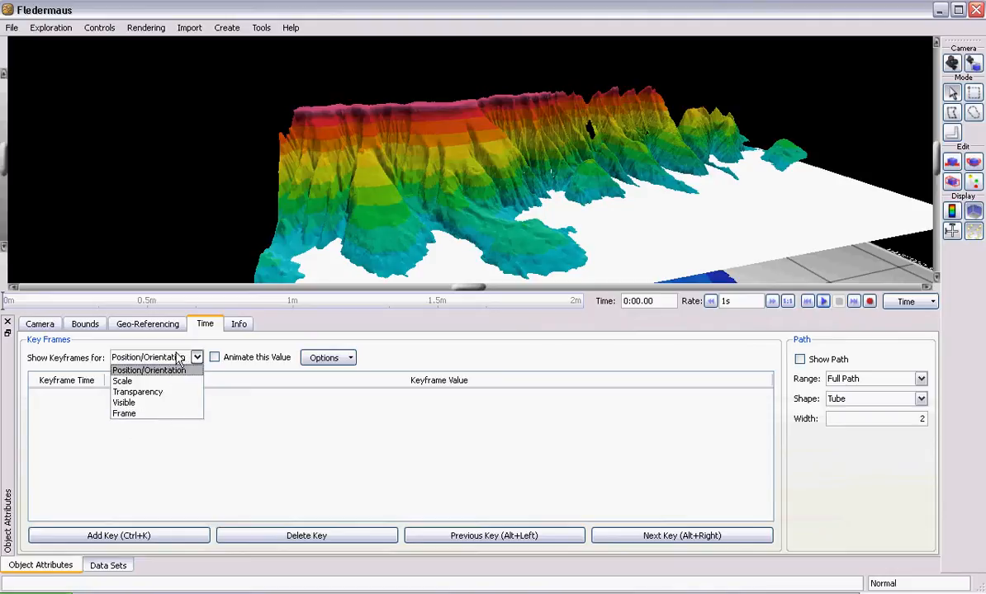
left_click(157, 404)
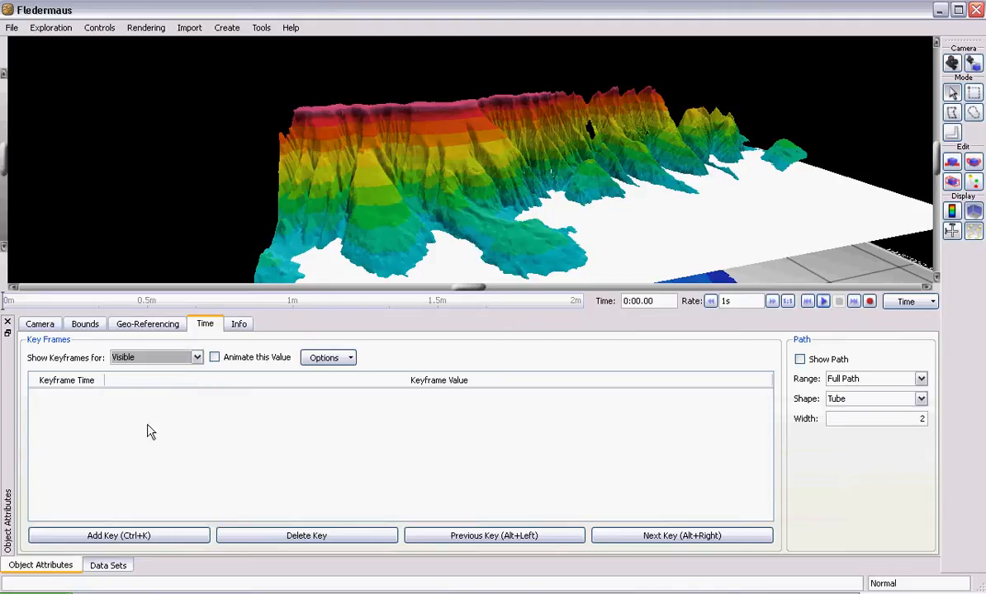
left_click(132, 536)
- Bring the new camera object into close view and turn on its move handles
scroll(682, 192, "down", 6)
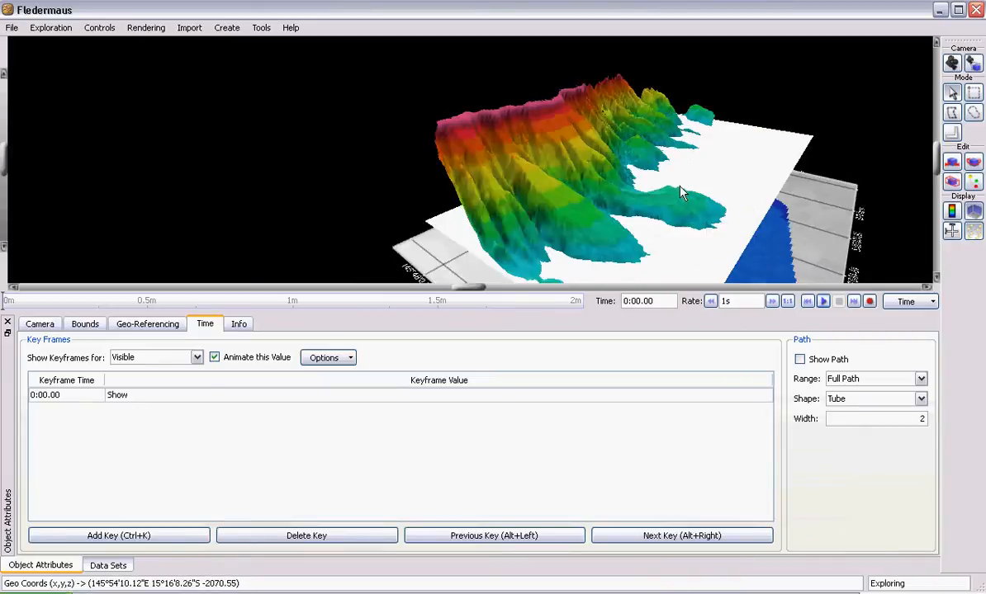
scroll(682, 193, "up", 6)
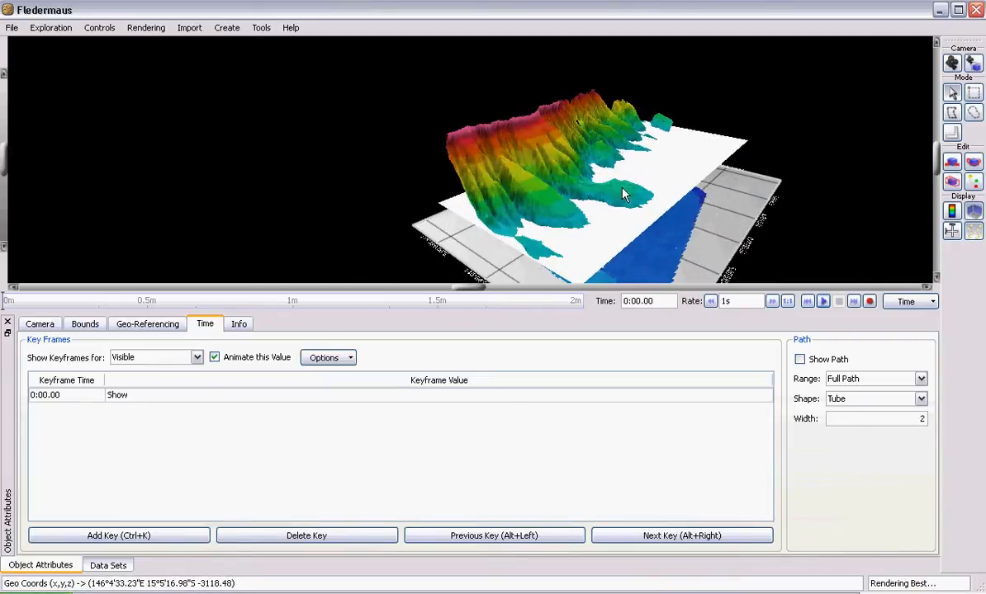
left_click(958, 62)
left_click(971, 64)
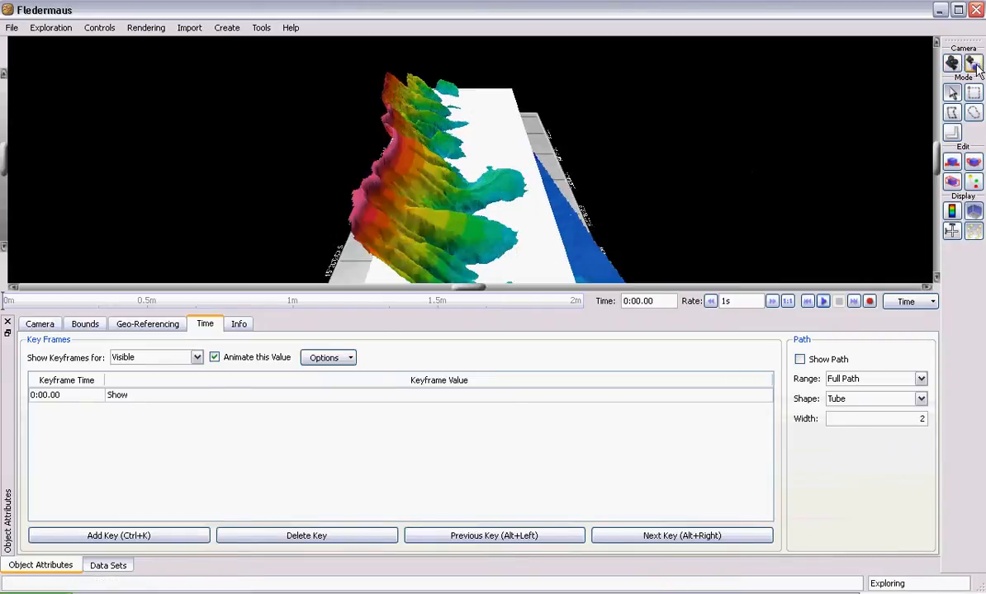
left_click(949, 65)
left_click(971, 65)
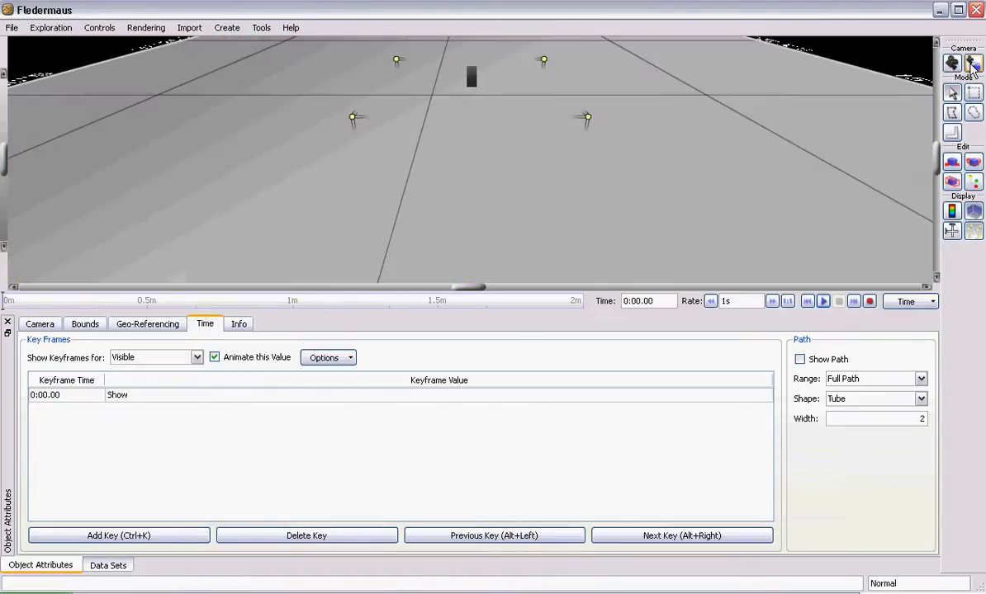
mouse_move(464, 132)
left_mouse_down()
mouse_move(522, 119)
mouse_move(417, 124)
mouse_move(396, 111)
mouse_move(406, 86)
mouse_move(409, 134)
mouse_move(441, 116)
mouse_move(454, 122)
mouse_move(478, 56)
mouse_move(478, 142)
left_mouse_up()
left_click(952, 162)
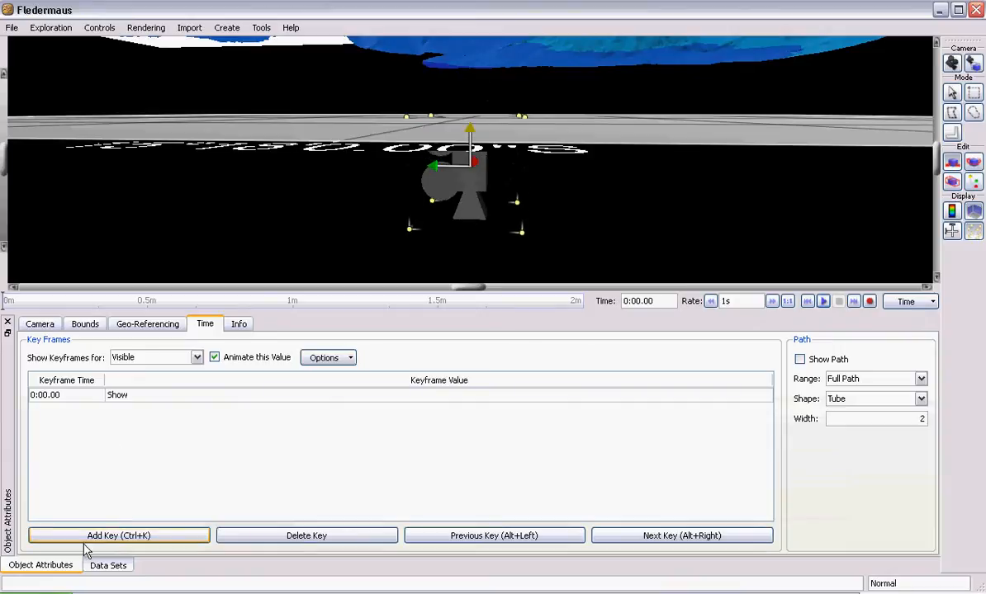
- Hide Camera1 at time 0:00.00, check its Visible keyframe, and return to exploration mode
left_click(108, 567)
left_click(51, 380)
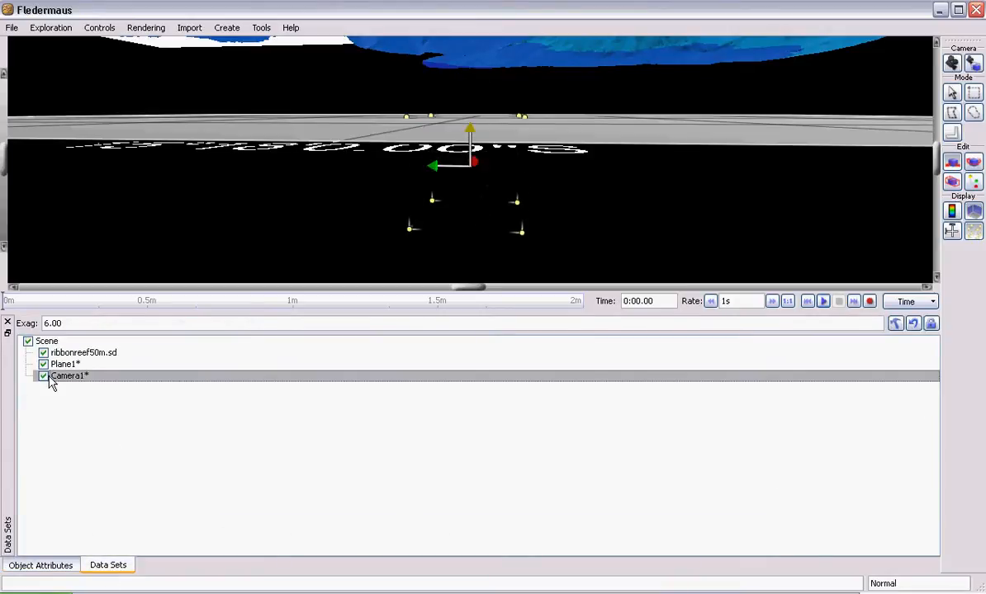
left_click(66, 568)
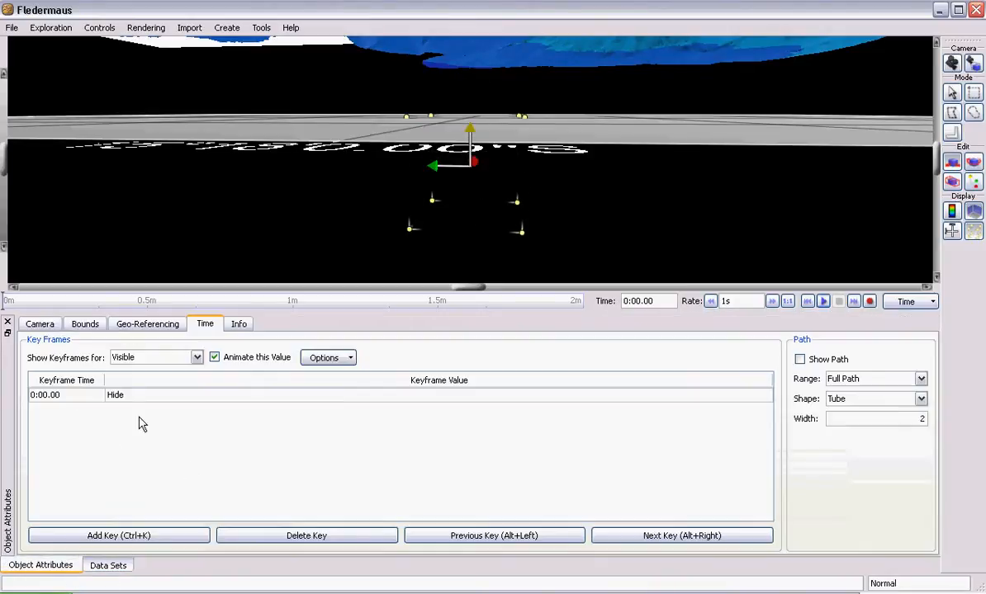
left_click(950, 95)
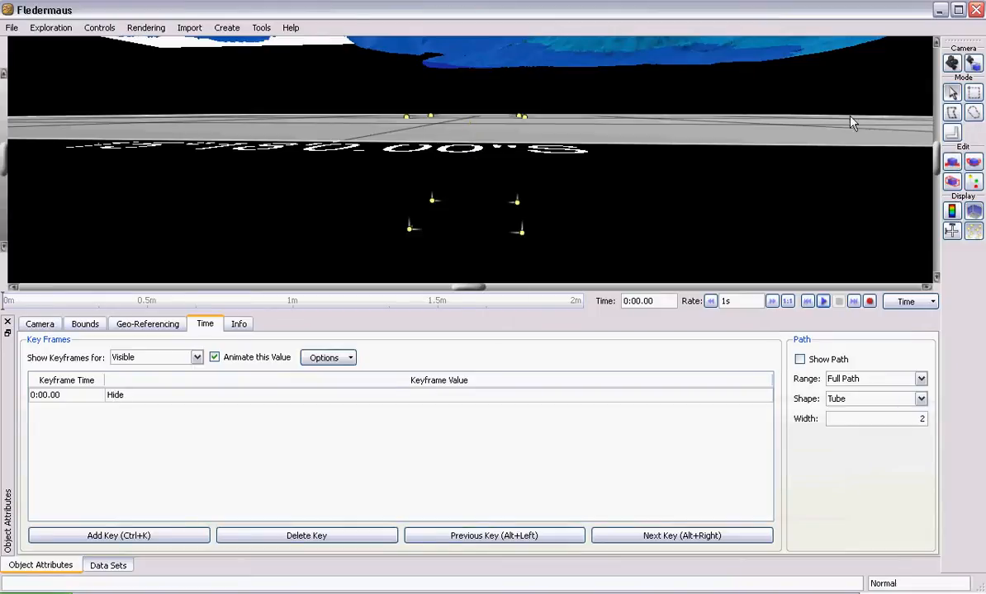
- Bring the whole reef scene into view and switch the camera's keyframe list to Position/Orientation
left_click_drag(437, 223, 473, 124)
left_click_drag(481, 192, 452, 157)
scroll(468, 157, "down", 5)
scroll(434, 131, "up", 3)
scroll(434, 132, "down", 3)
left_click(166, 361)
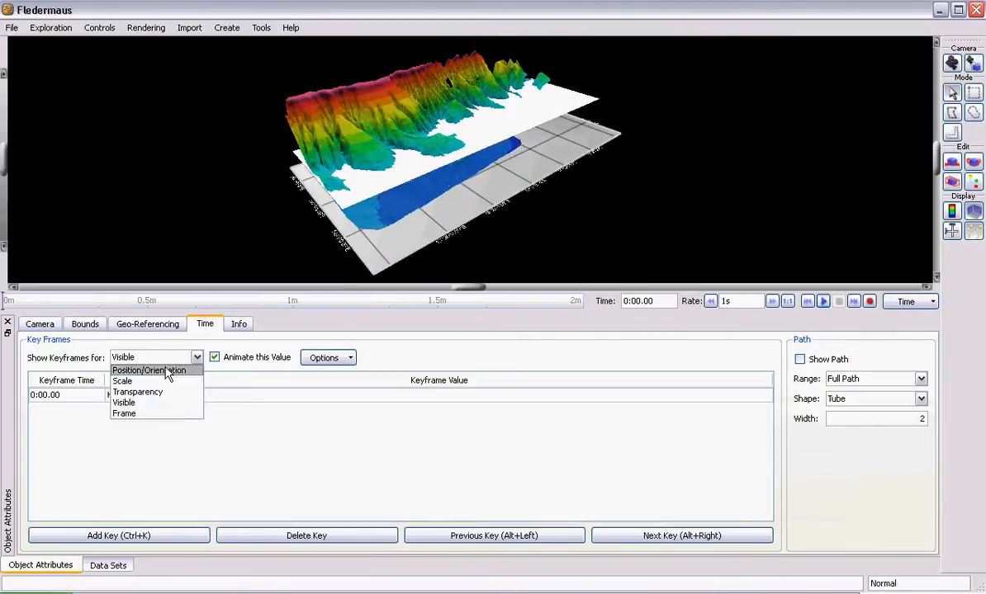
left_click(161, 370)
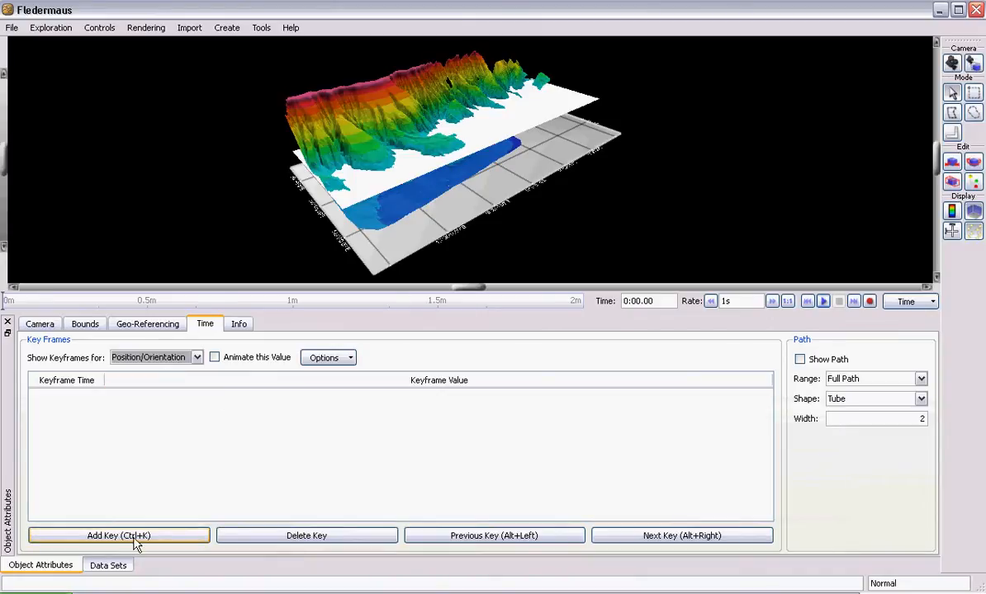
- Move the camera object up and across to the far end of the reef, over the white plane
left_click(952, 162)
left_click_drag(465, 144, 466, 13)
left_click_drag(499, 100, 544, 120)
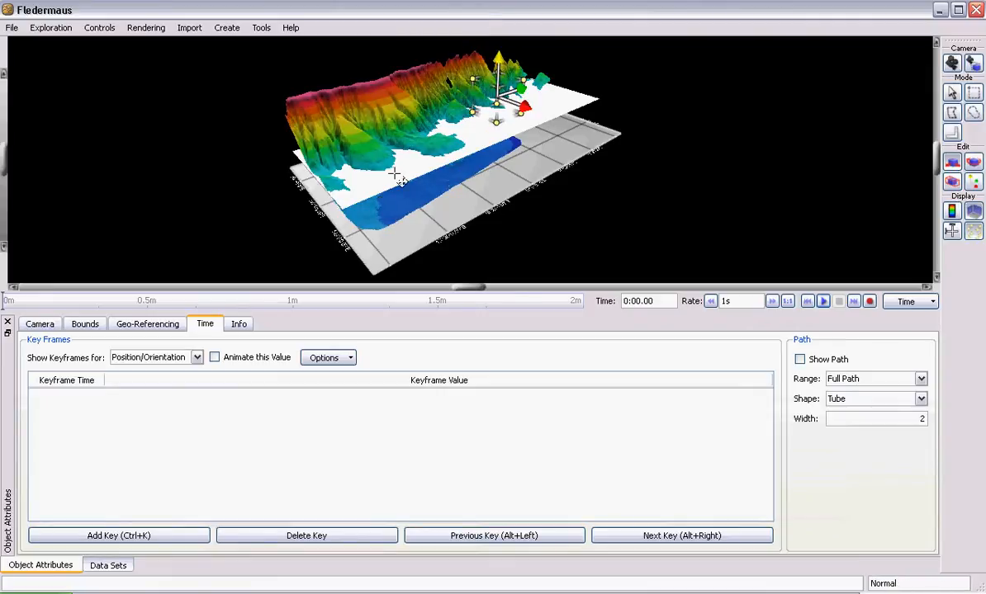
- Make Camera1 visible in the scene again and return to its Position/Orientation keyframes
left_click(110, 566)
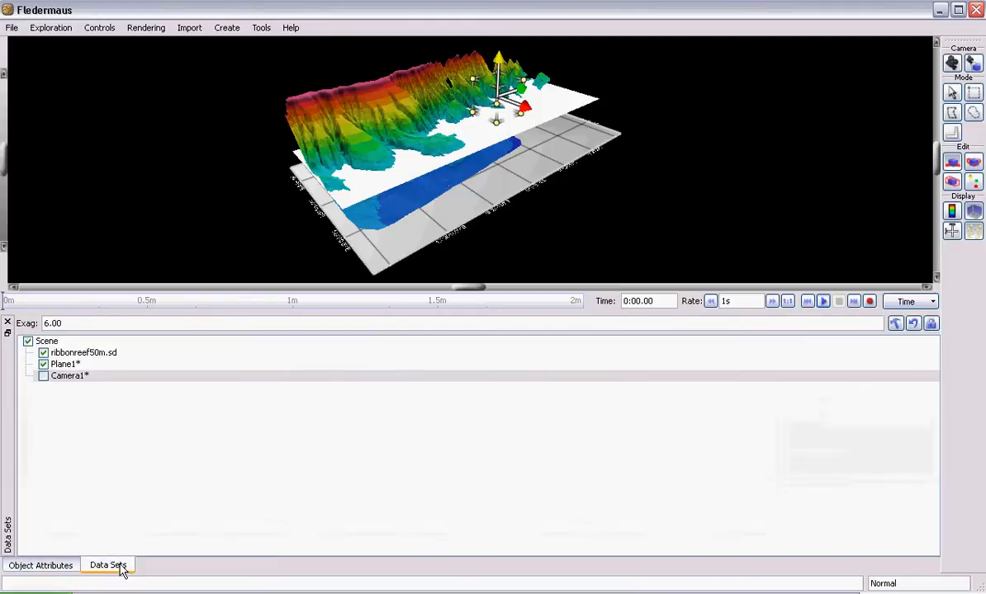
left_click(42, 377)
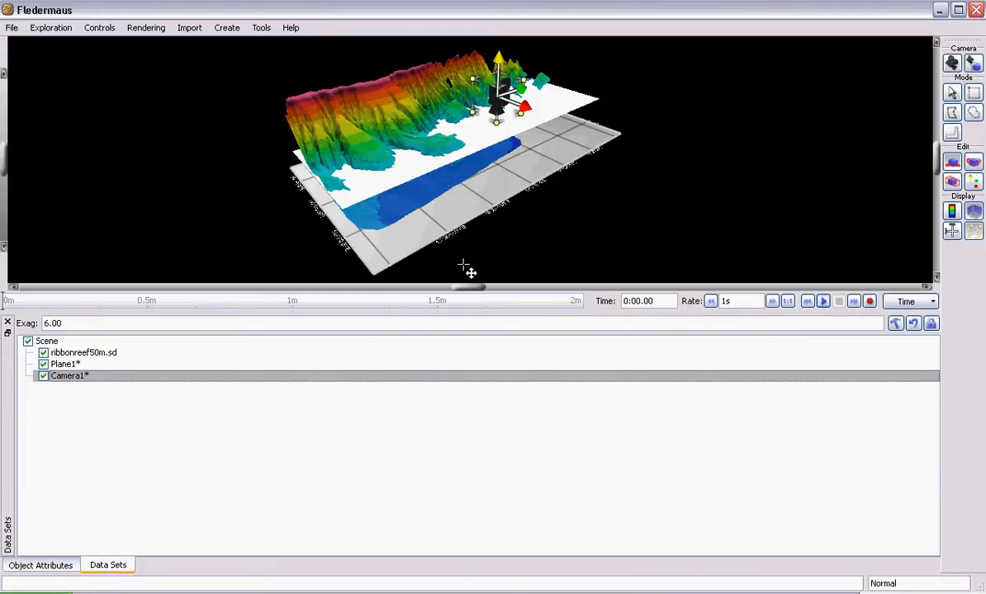
left_click(39, 566)
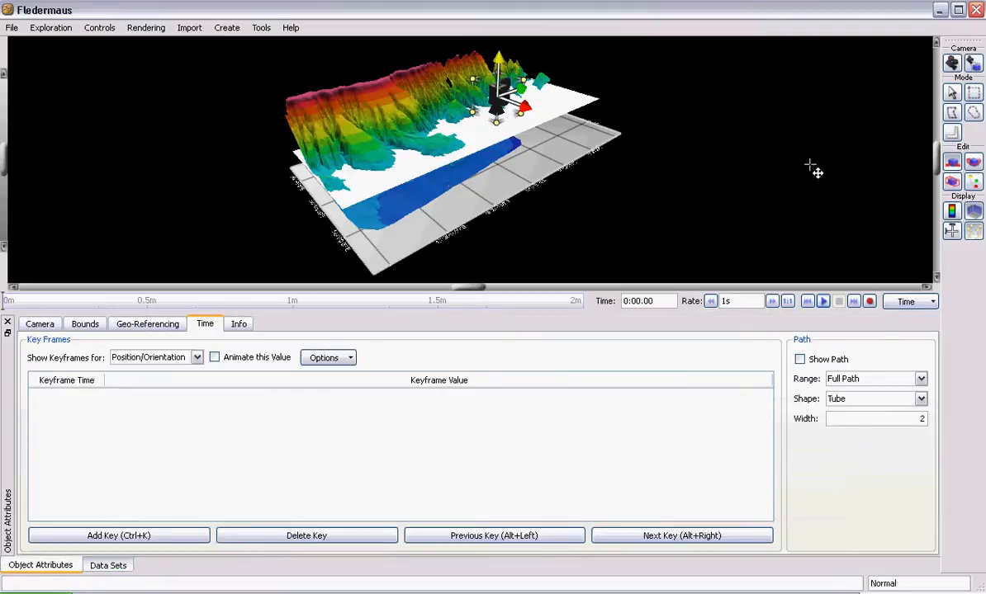
- Rotate the camera object with the rotation handles to change the direction it faces
left_click(973, 164)
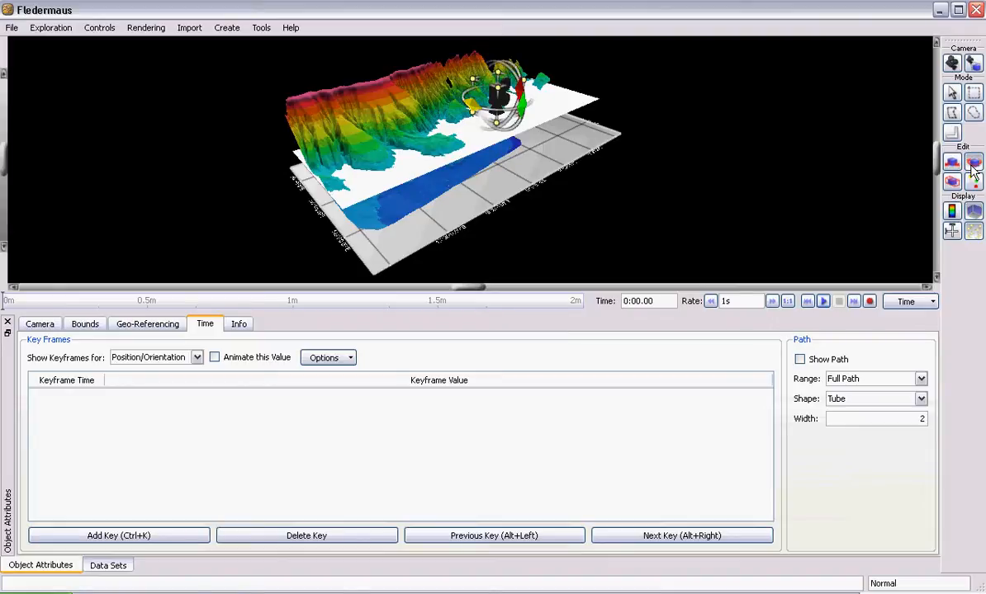
left_click_drag(538, 100, 460, 120)
left_click_drag(516, 86, 518, 86)
left_click_drag(481, 118, 437, 111)
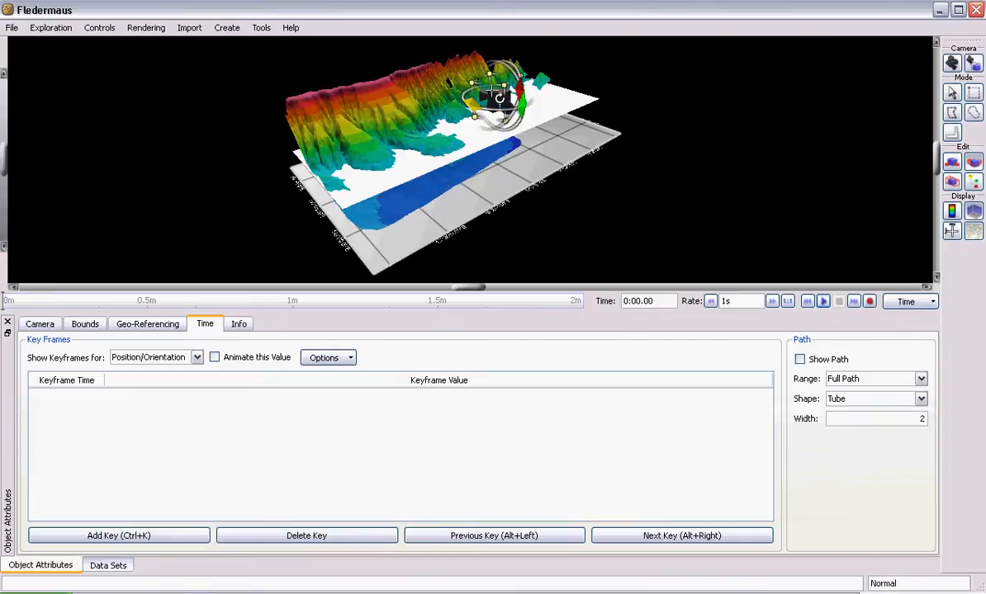
- Add a first Position/Orientation keyframe for the camera at time 0:00.00
scroll(522, 104, "up", 5)
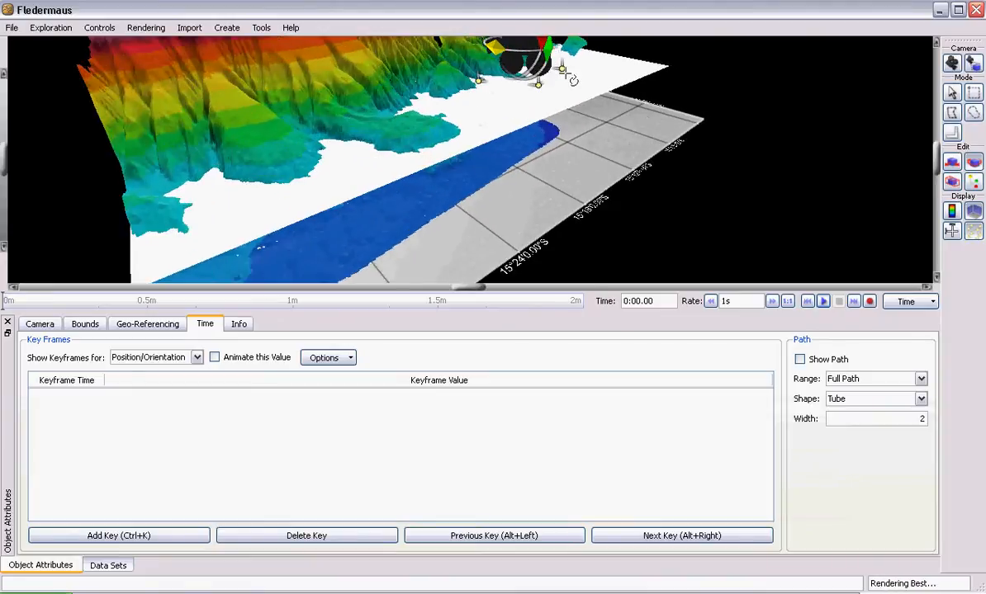
left_click(557, 70)
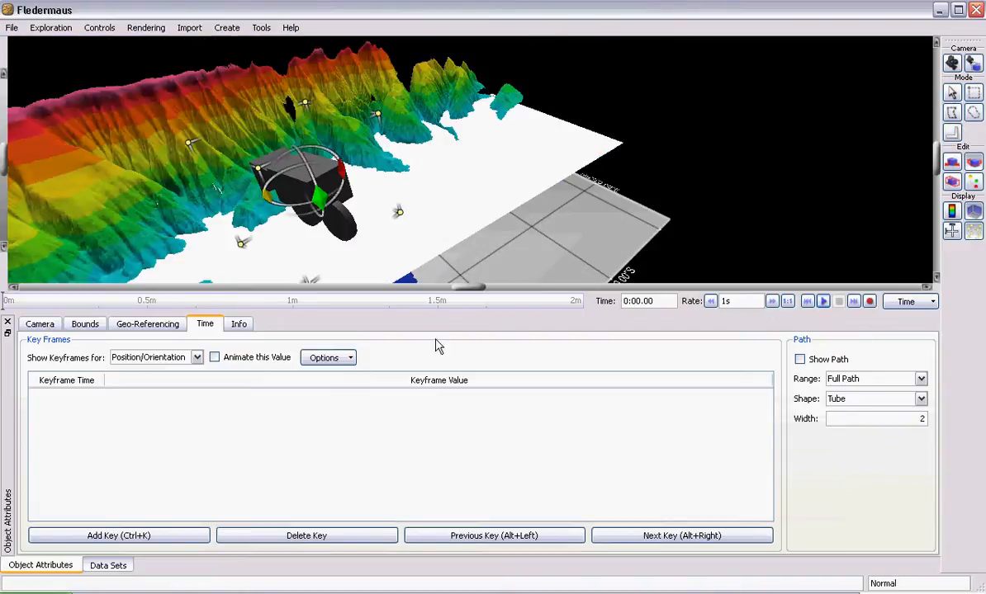
left_click(111, 535)
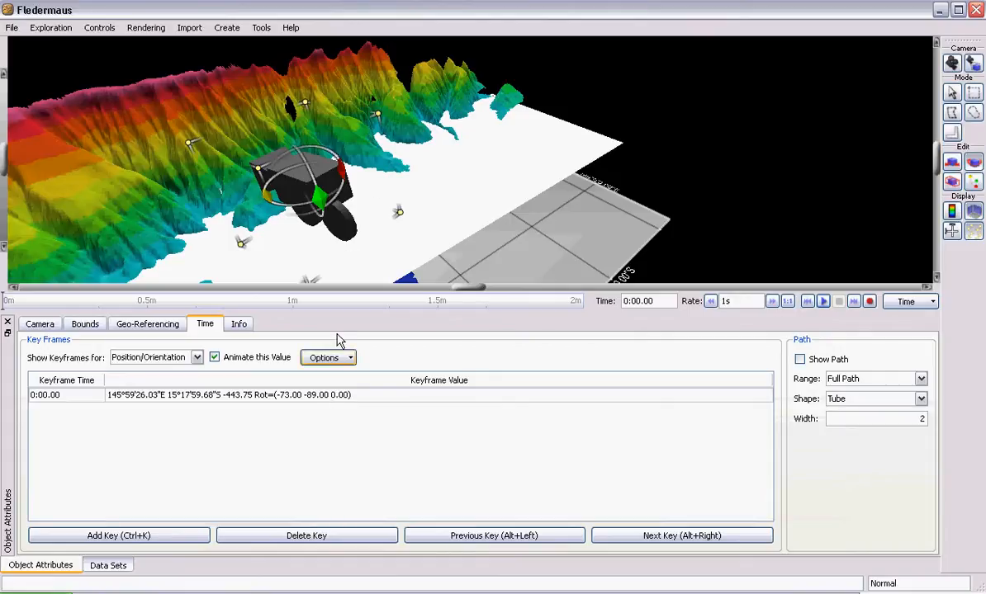
- Keyframe the camera along the reef at 15°8'34.55"S for time 0:11.62, and raised to height 50.71 for time 0:20.05
left_click(59, 300)
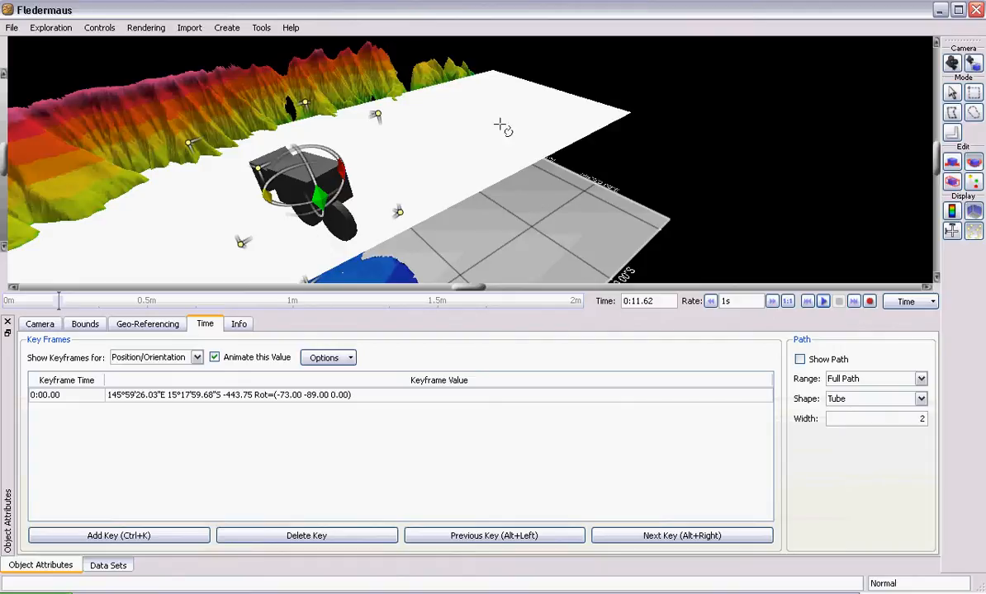
left_click(954, 160)
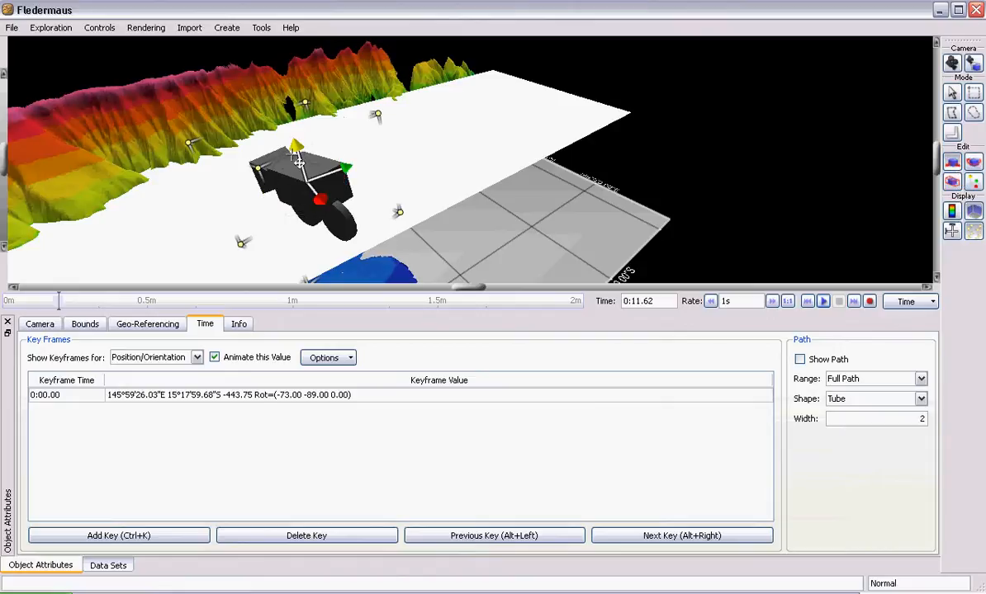
left_click_drag(357, 179, 589, 58)
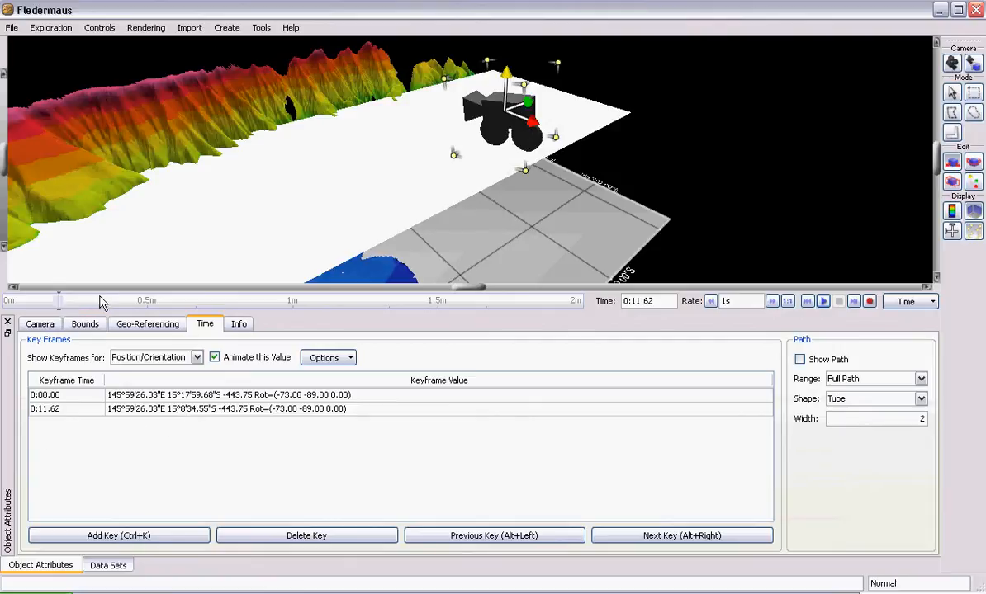
left_click_drag(518, 92, 478, 33)
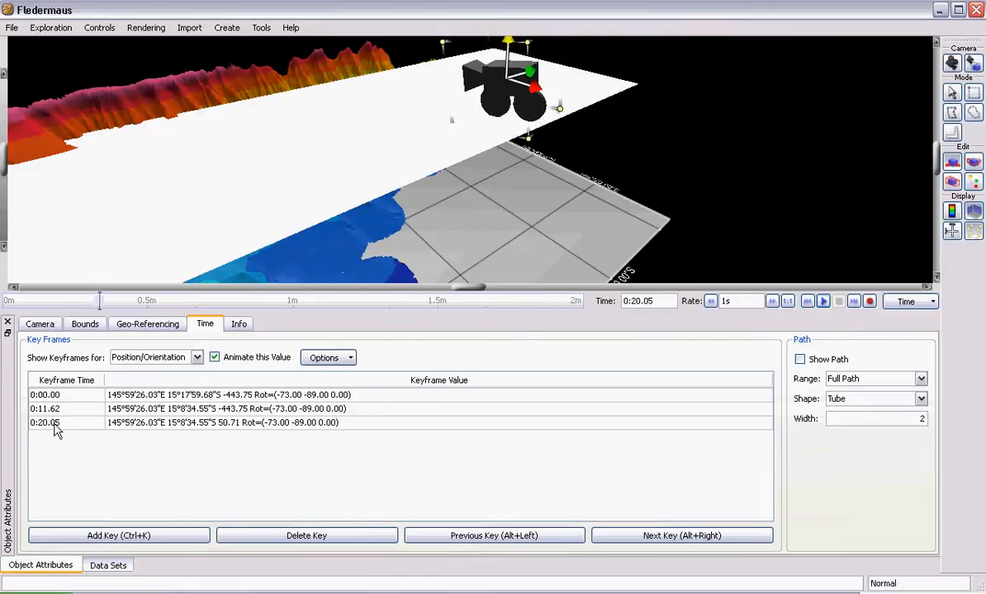
- Play back the three-keyframe camera animation from the start and pause it
left_click(808, 302)
left_click(823, 302)
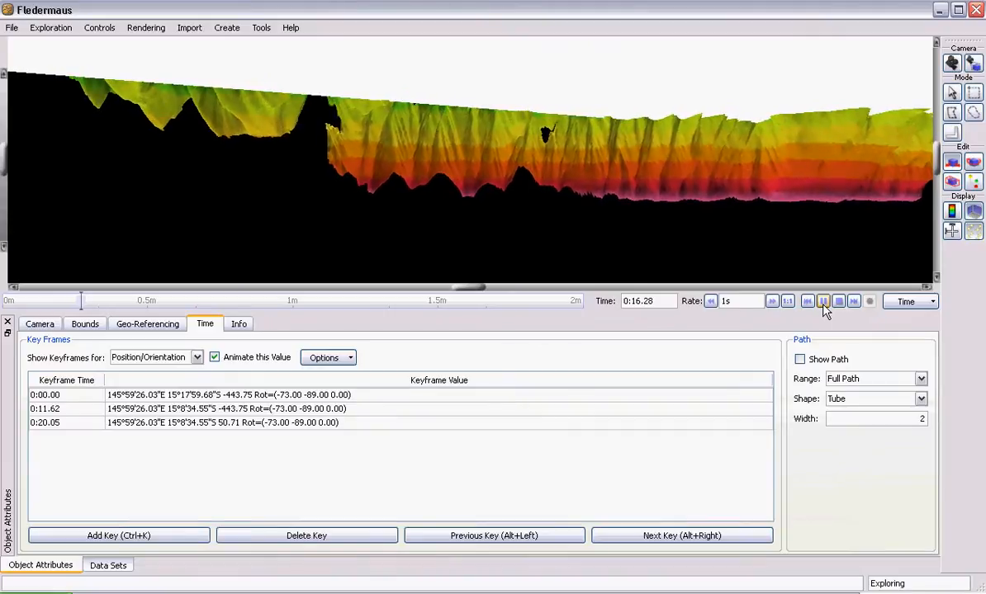
left_click(802, 301)
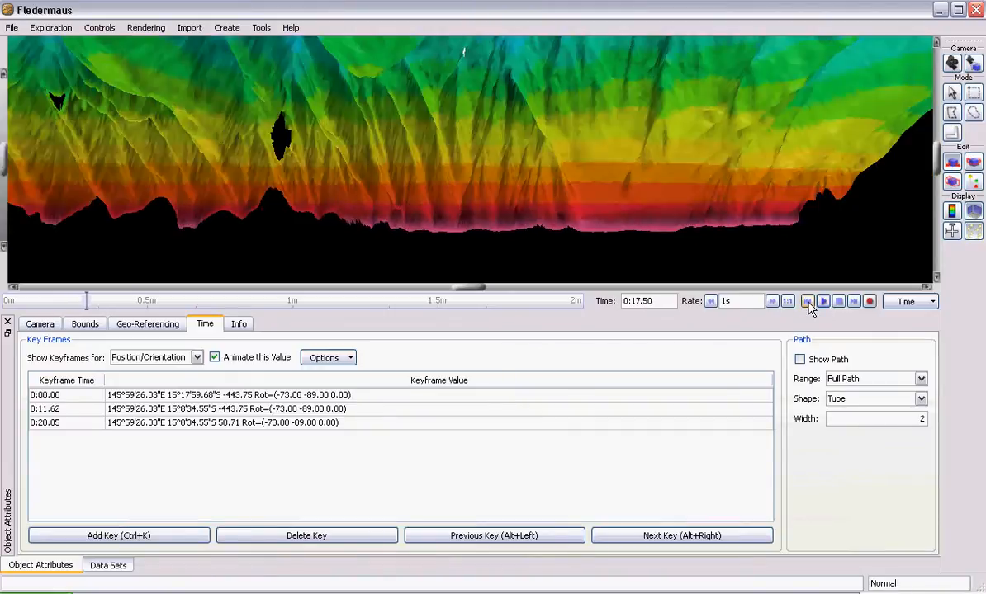
- Turn off animation of the camera's Position/Orientation, deleting all its keyframes, and stop the playback
left_click(153, 408)
left_click(214, 357)
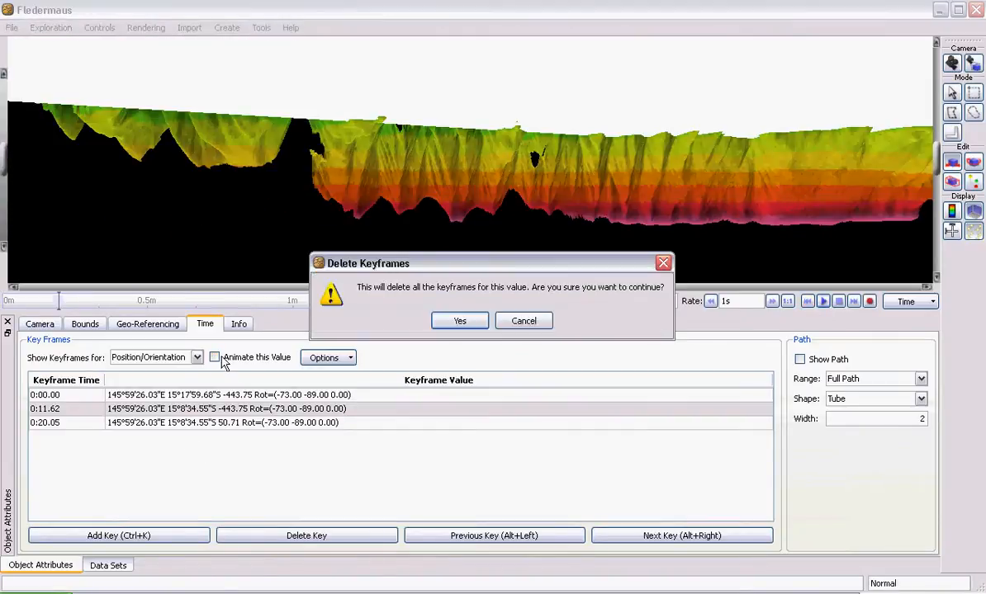
left_click(467, 321)
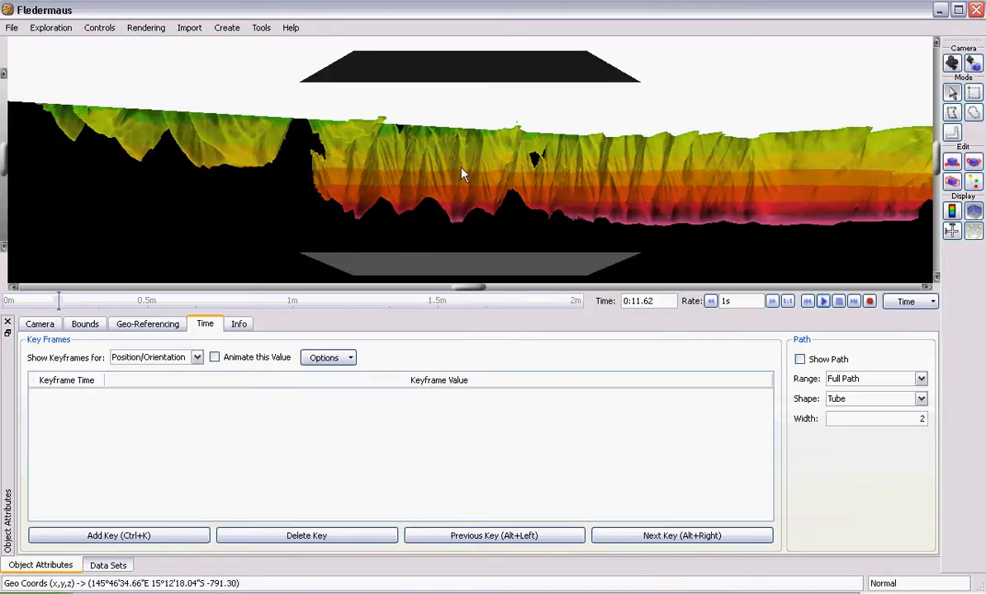
left_click(501, 185)
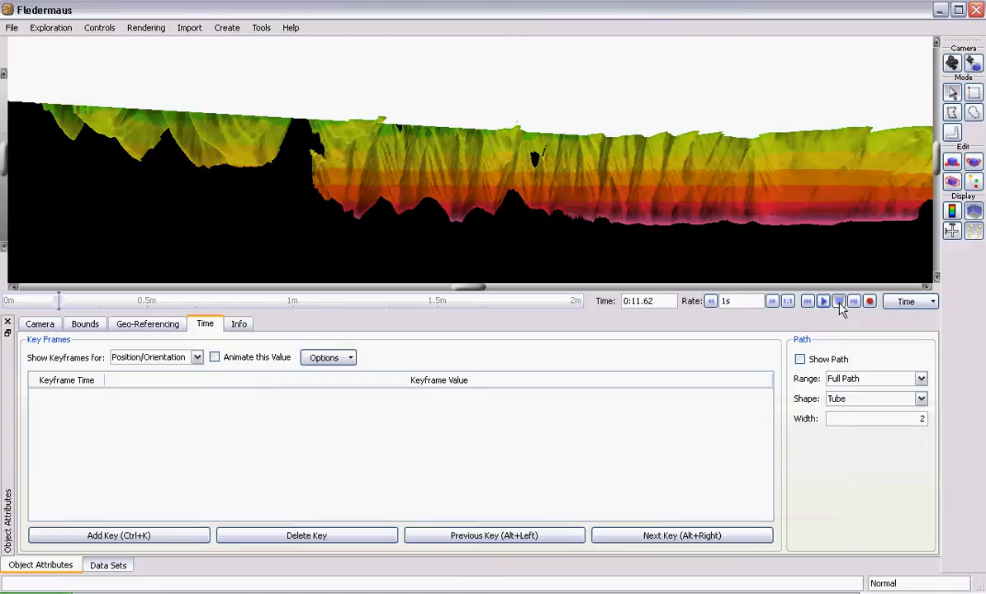
left_click(839, 303)
- Rotate the camera object to about (84.68 -110.27 -161.12) and add a Position/Orientation keyframe at 0:00.00
left_click_drag(205, 167, 495, 204)
left_click_drag(660, 196, 636, 271)
left_click_drag(686, 250, 788, 161)
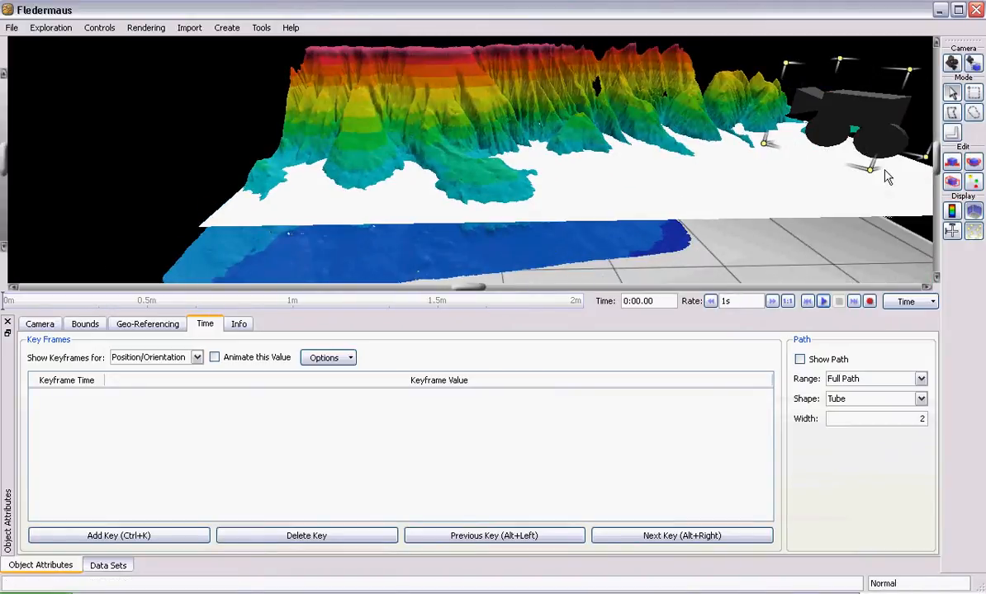
left_click(973, 164)
left_click(975, 166)
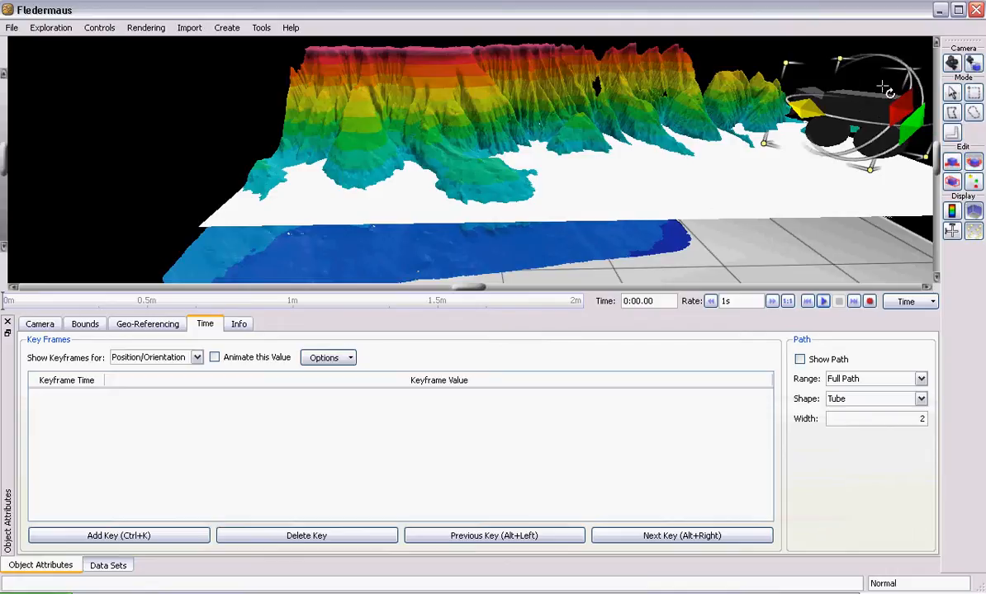
left_click_drag(815, 126, 908, 136)
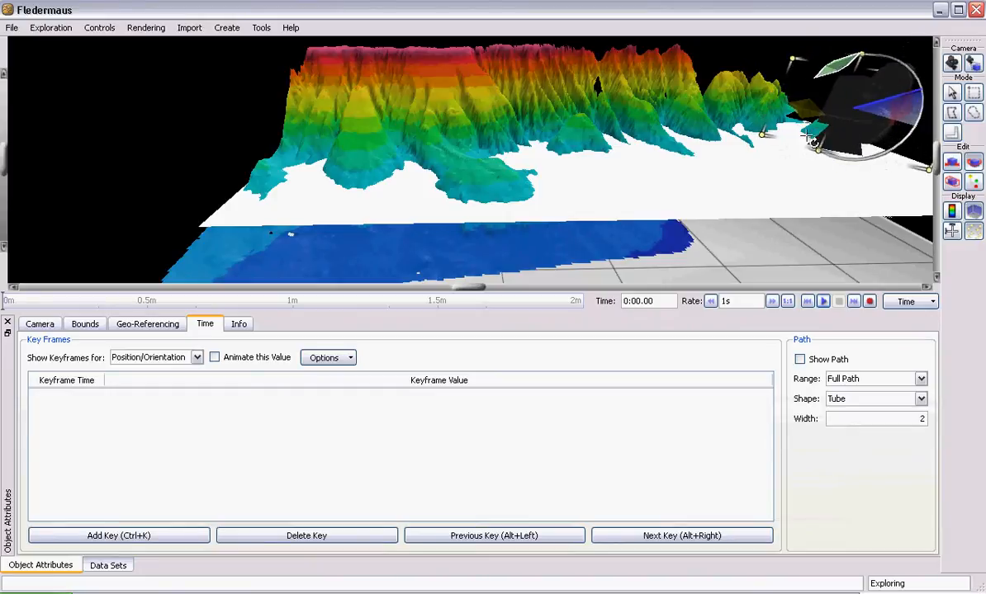
left_click_drag(819, 175, 826, 188)
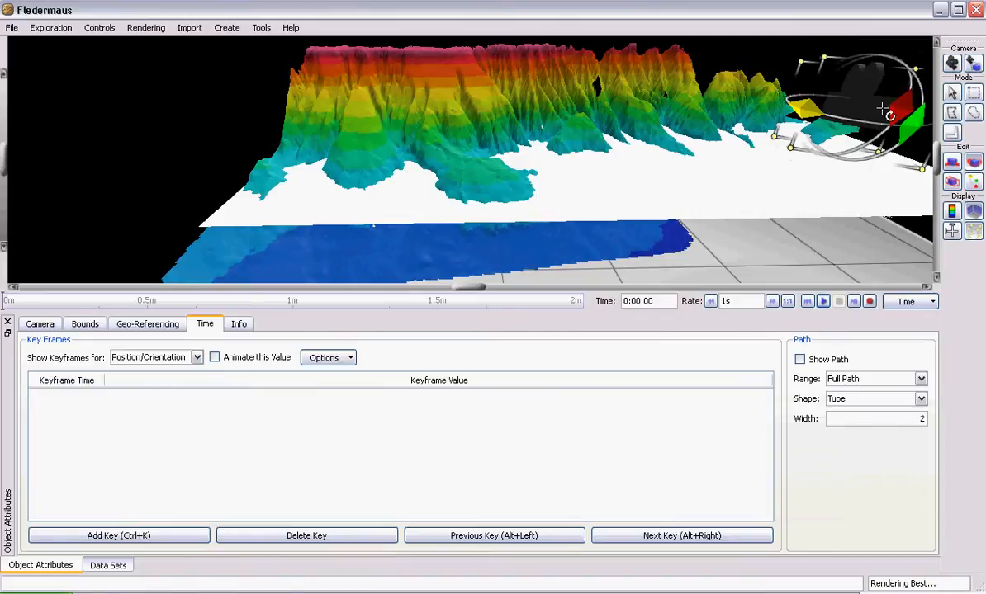
left_click_drag(877, 112, 866, 137)
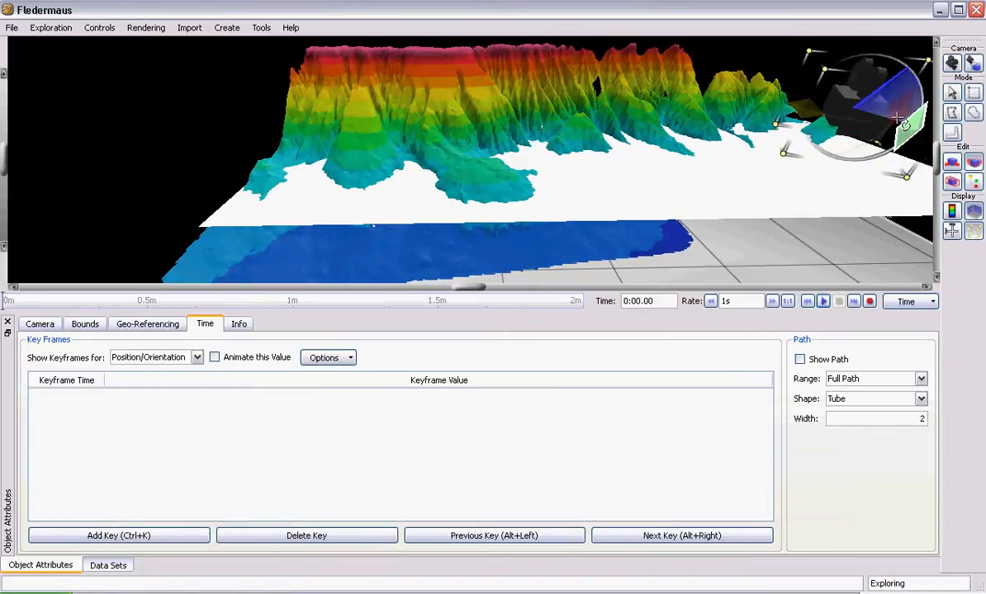
left_click_drag(794, 112, 703, 44)
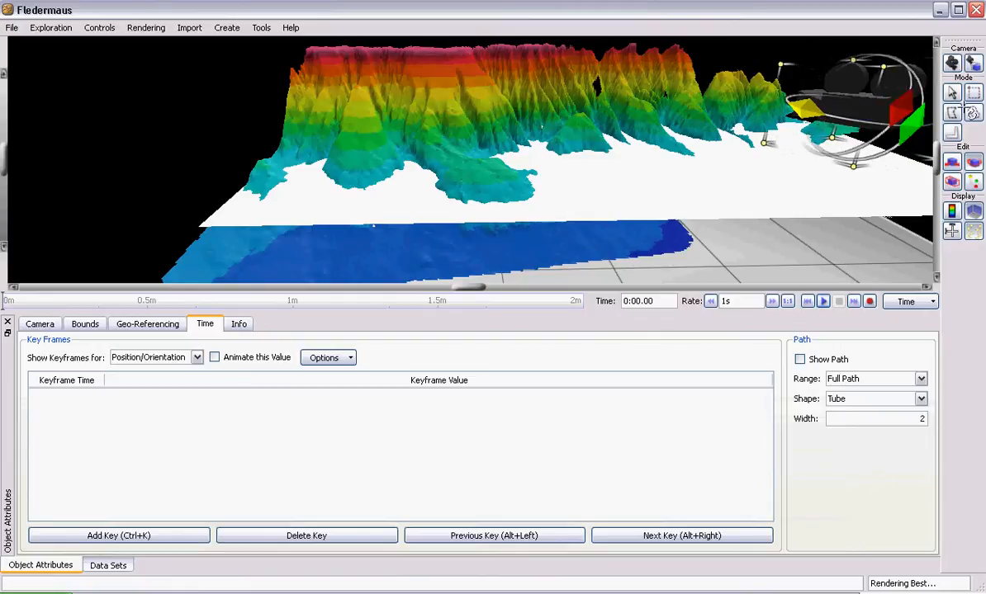
left_click(126, 532)
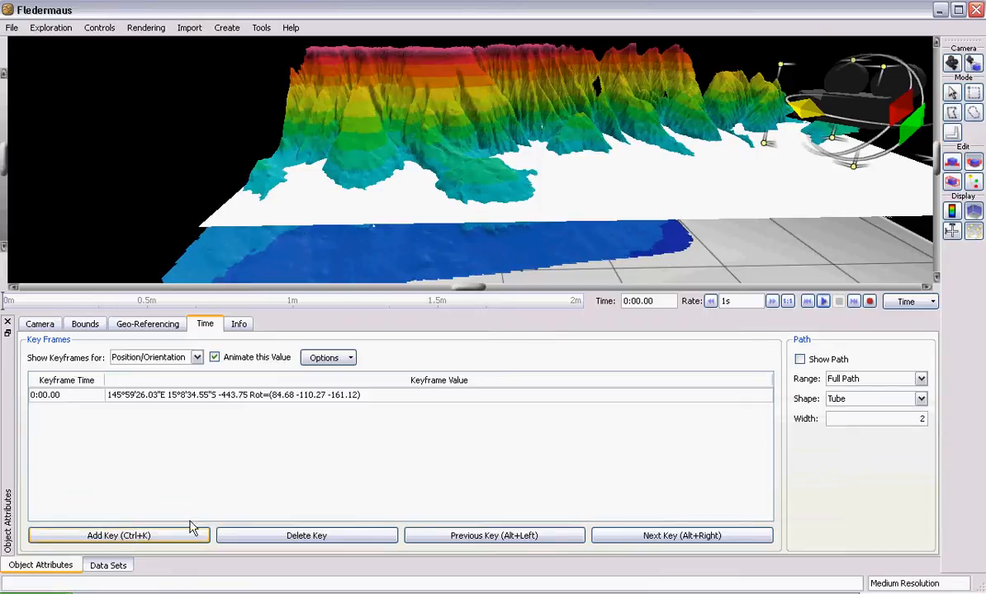
- Keyframe the camera farther along the reef at 15°17'41.48"S for time 0:08.59 and at 15°24'17.32"S for time 0:13.85
left_click(44, 302)
left_click_drag(904, 109, 693, 109)
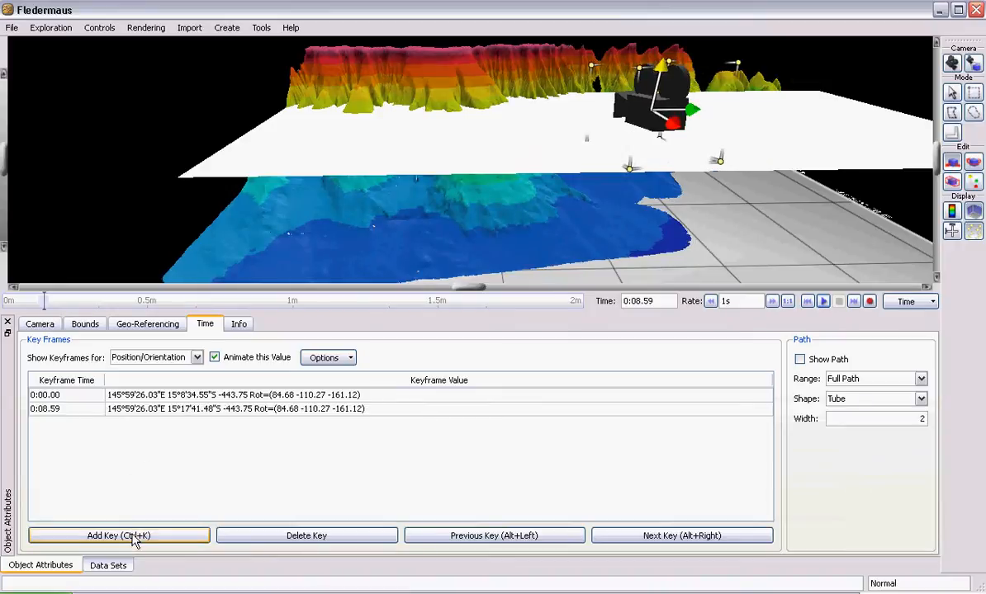
left_click(69, 302)
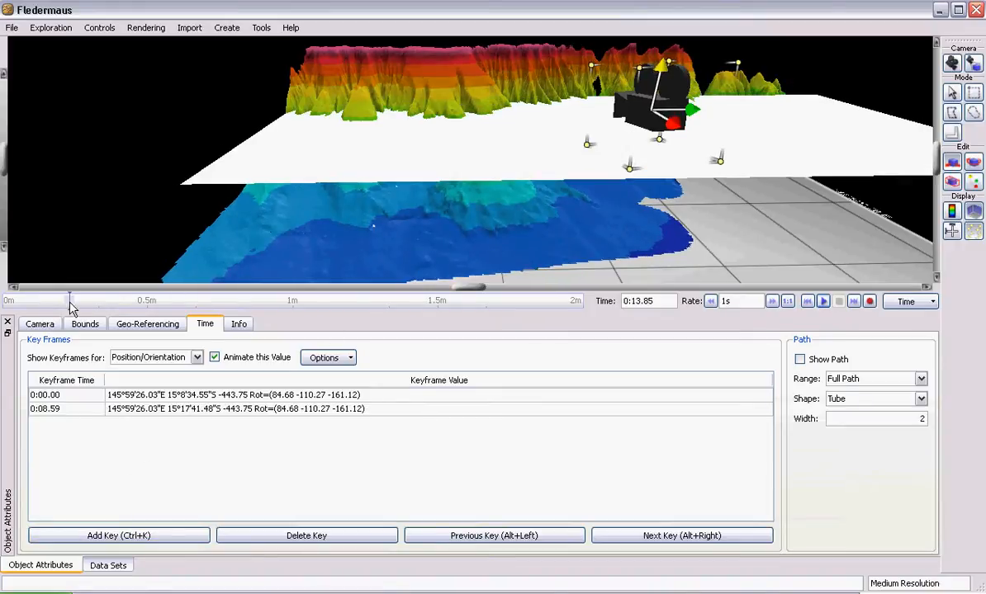
left_click_drag(702, 115, 546, 116)
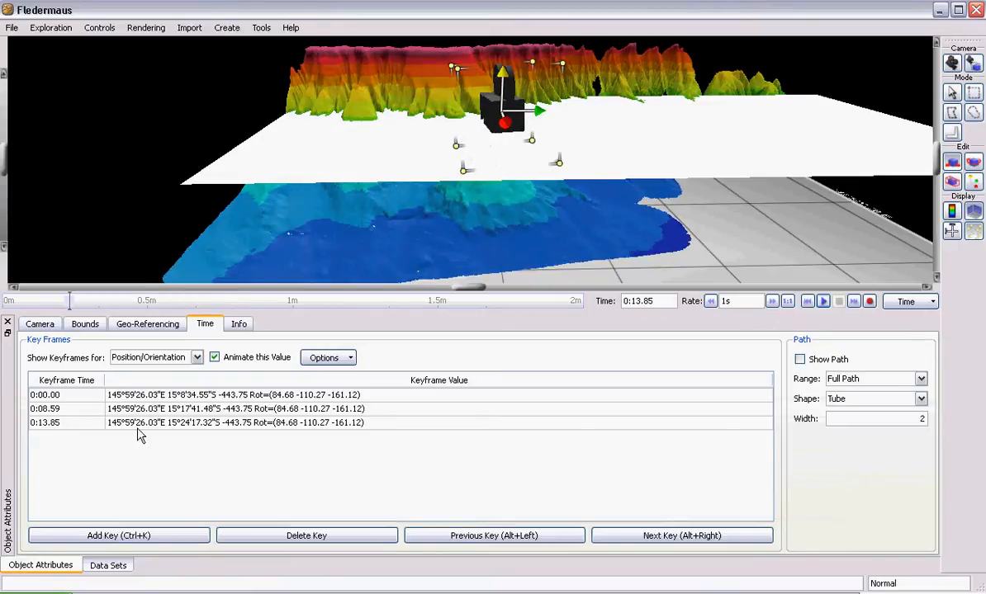
- Add a camera keyframe at 0:24.03 and raise the camera to height 72.98 in it
left_click(118, 302)
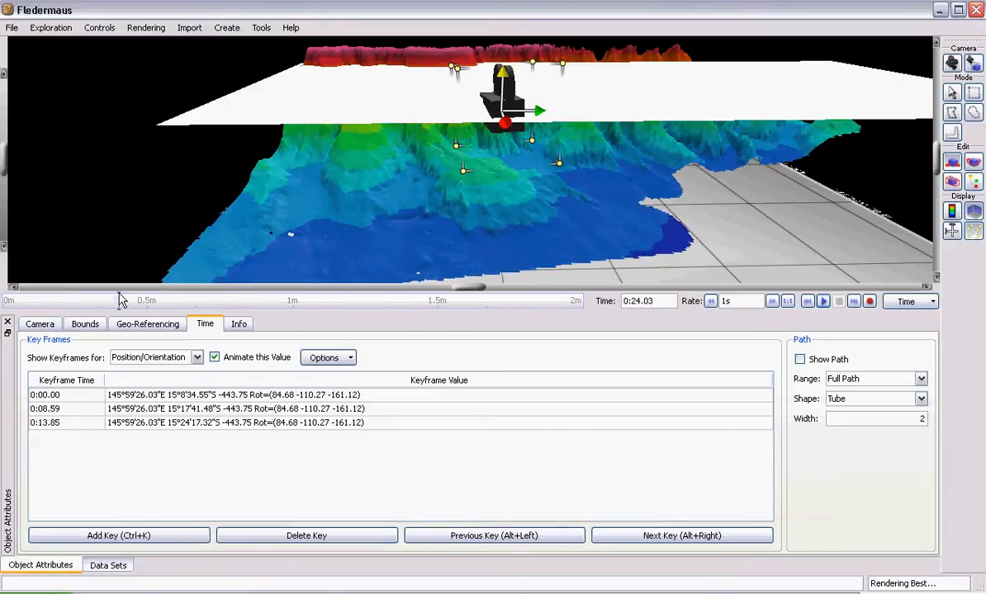
left_click(118, 536)
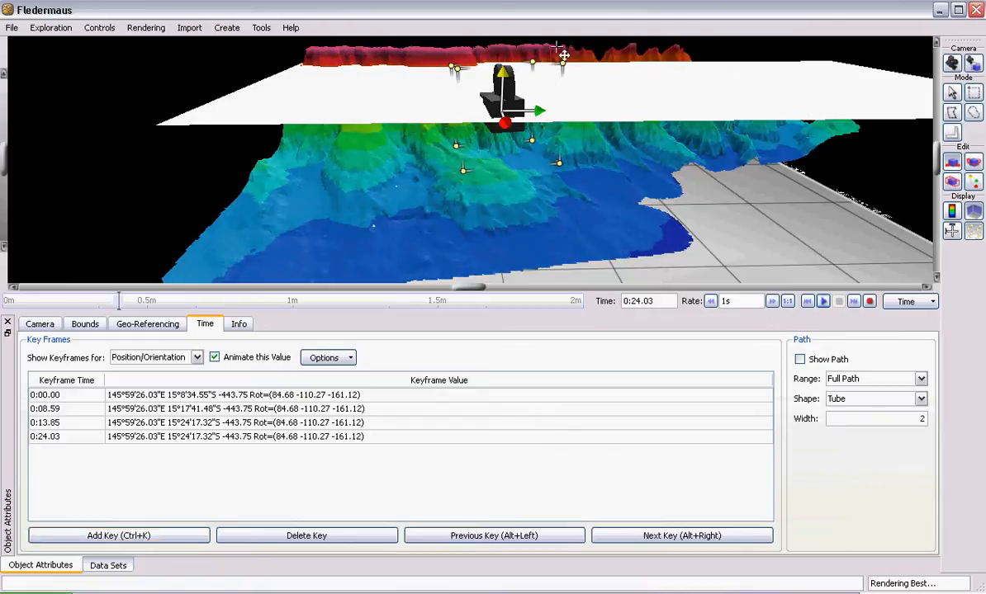
left_click_drag(503, 75, 504, 25)
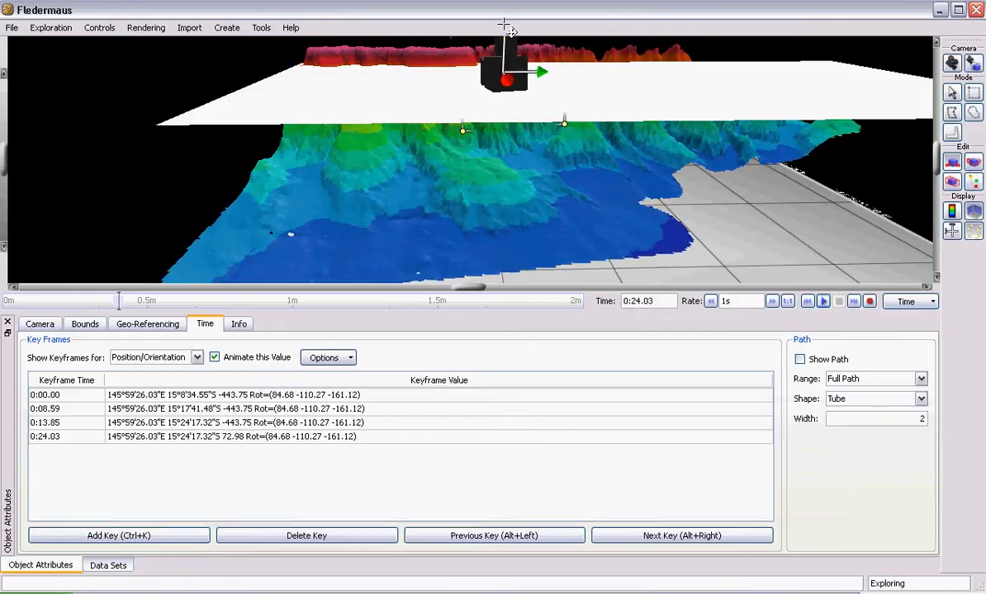
- Play the new camera animation from time 0:00.00 and stop it at the end
left_click(807, 302)
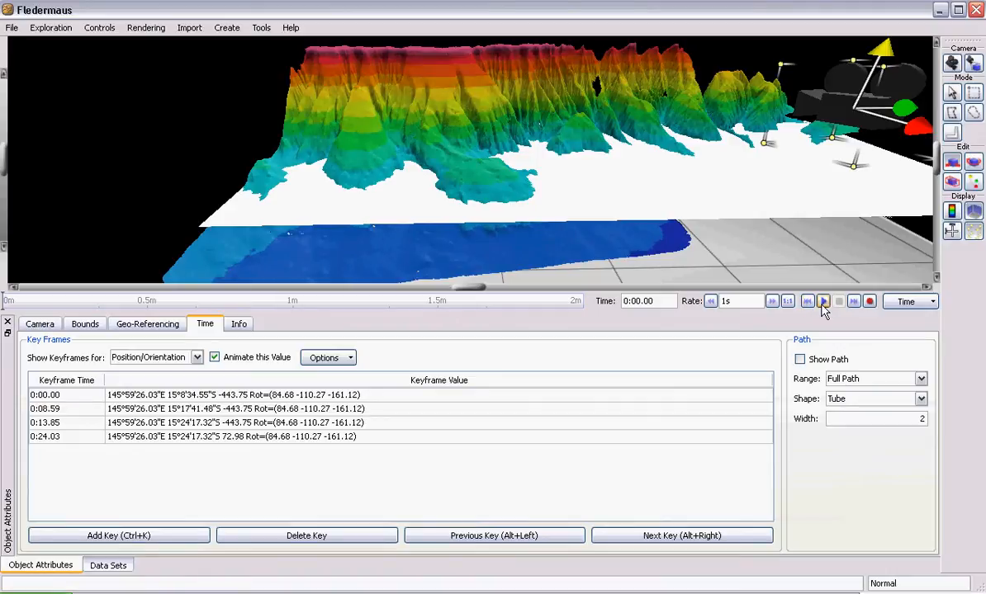
left_click(823, 305)
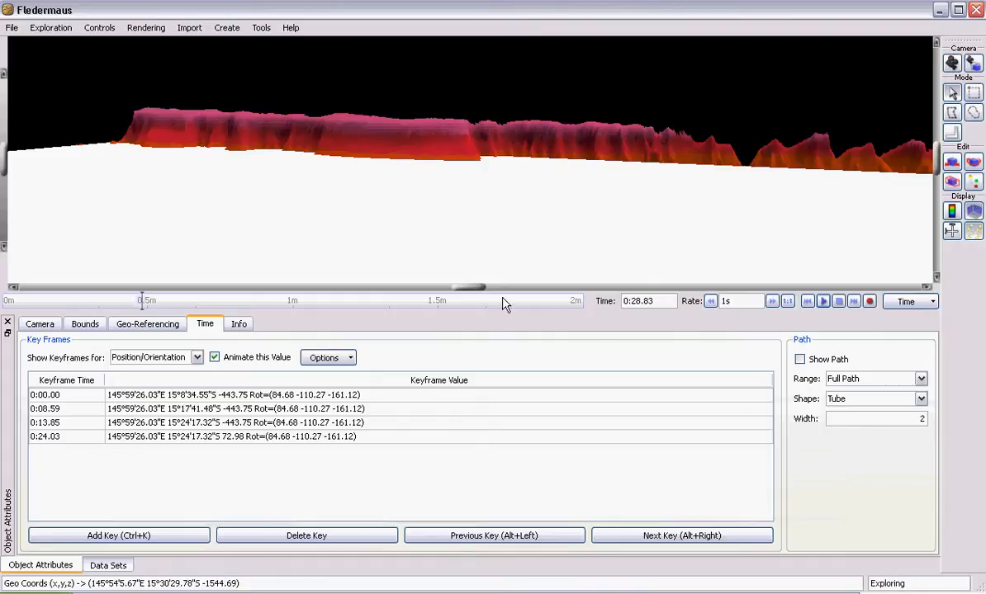
left_click(838, 303)
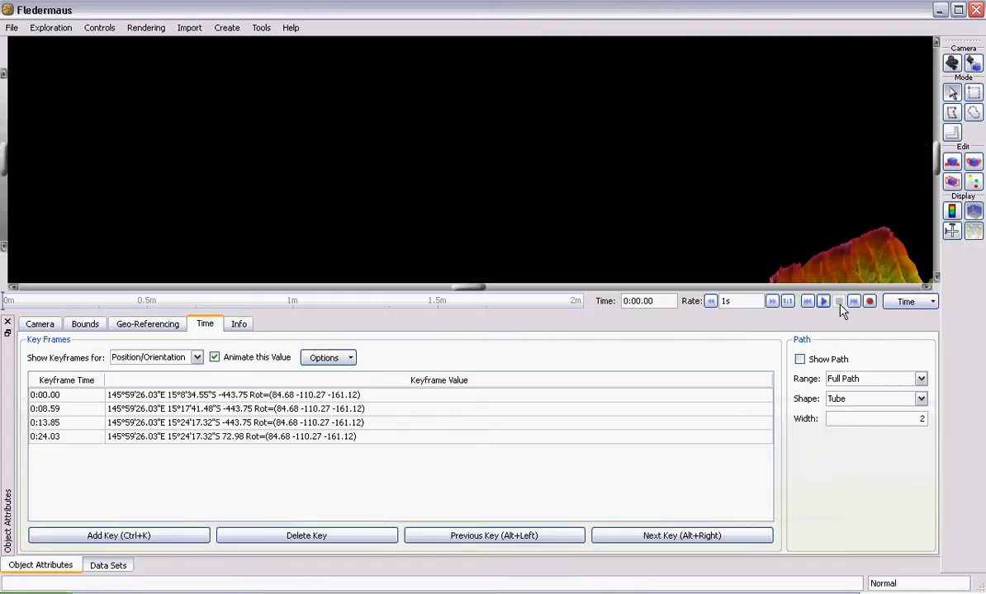
- Raise the camera to height 1693.96 in the 0:13.85 keyframe and to 2088.87 in the 0:24.03 keyframe
left_click_drag(476, 228, 489, 252)
left_click(167, 423)
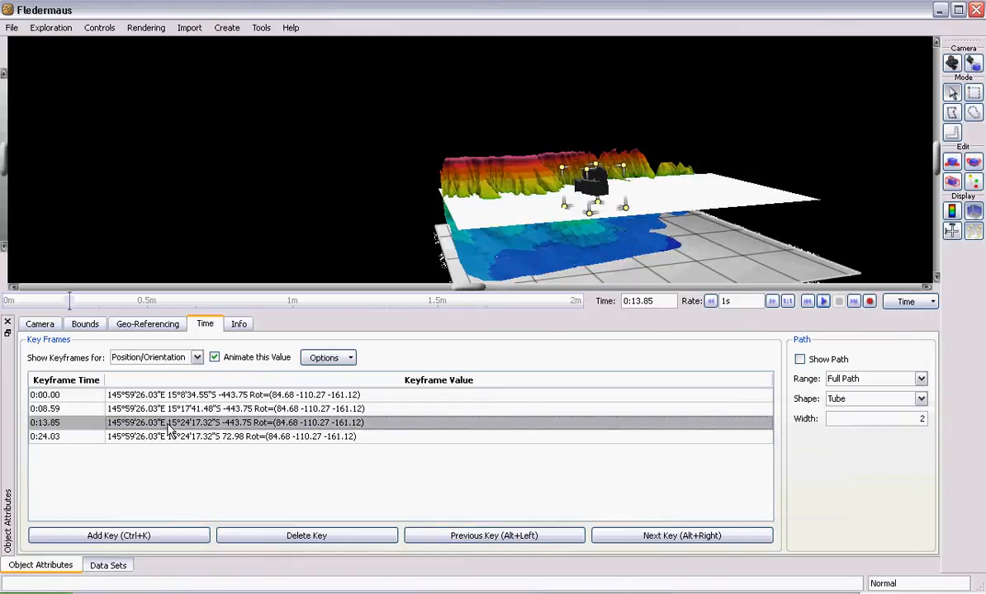
left_click(952, 162)
left_click_drag(593, 167, 619, 73)
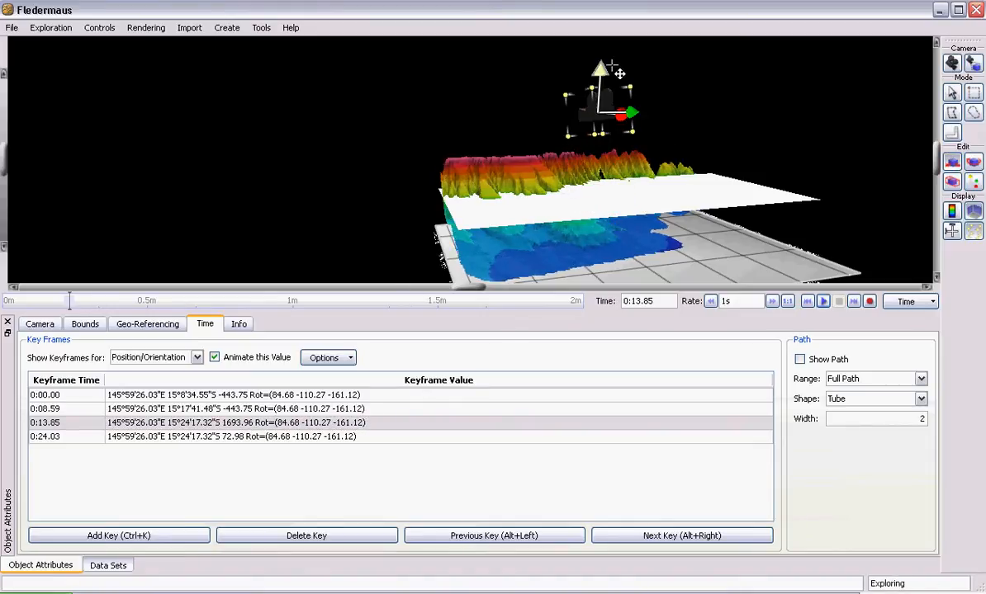
left_click(279, 438)
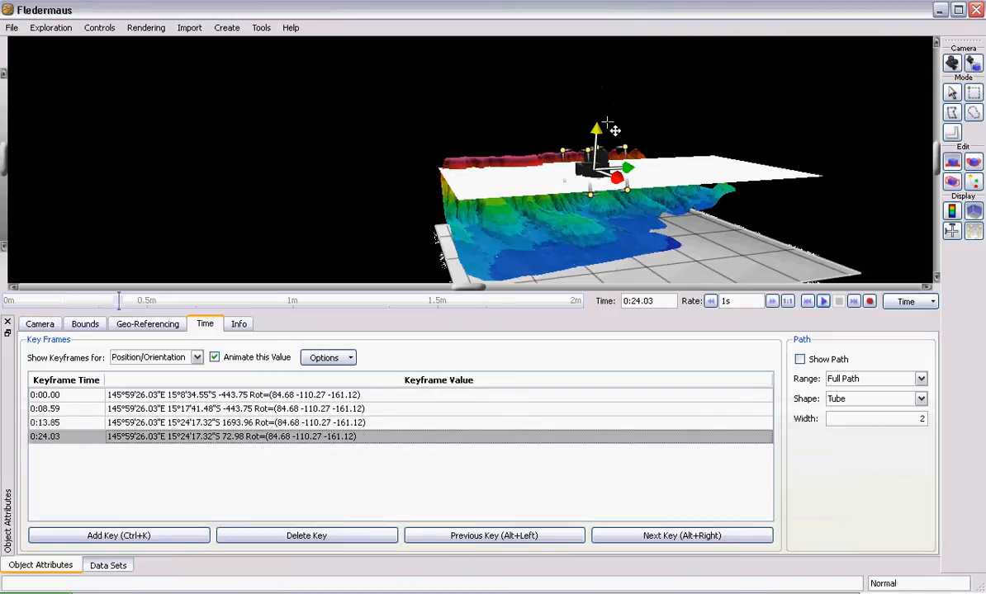
left_click_drag(613, 128, 612, 52)
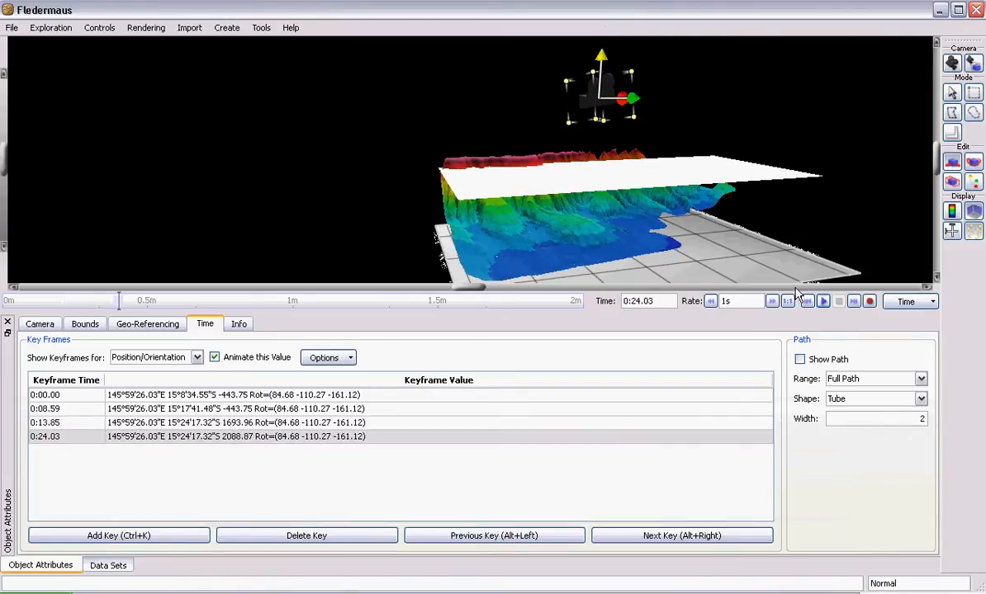
- Play the camera animation with the raised keyframes and stop the playback
left_click(822, 302)
left_click(824, 302)
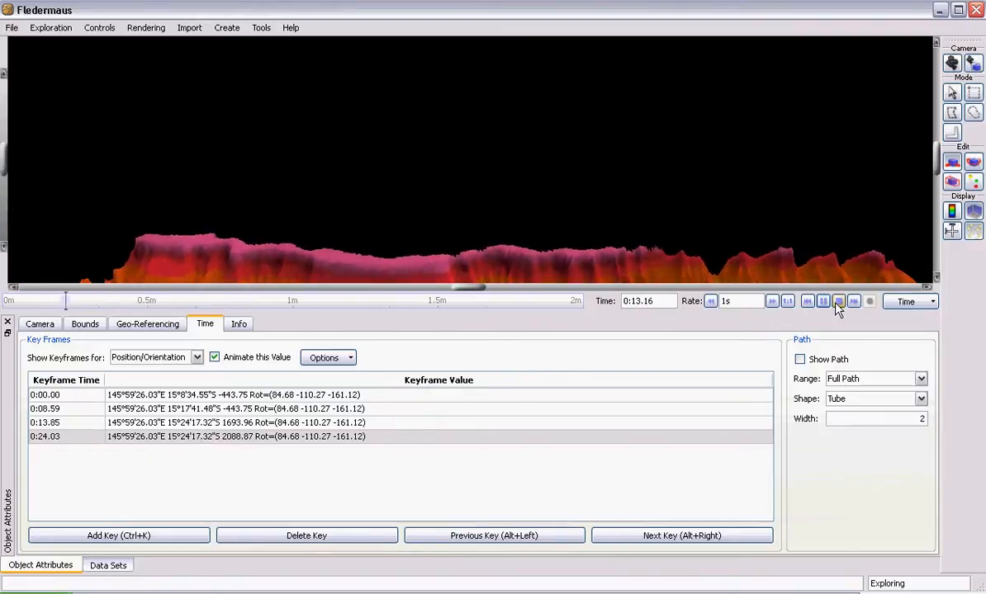
left_click(838, 302)
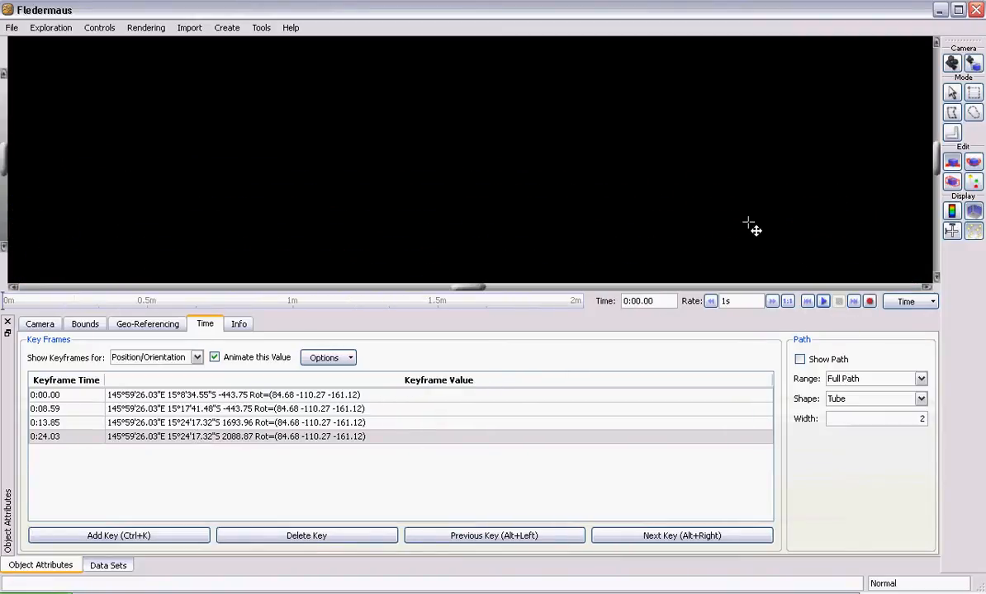